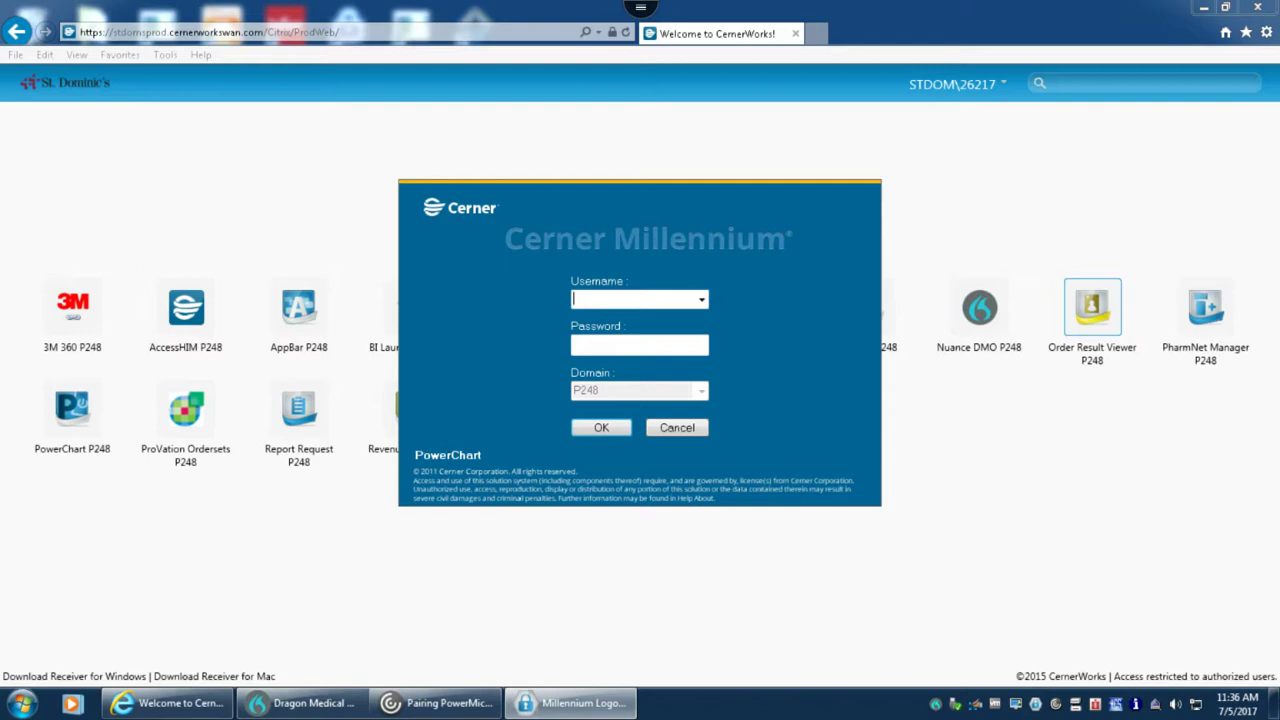
# Sign in to Millennium with the username and password, declining the offer to change the password.
pyautogui.press('Tab')
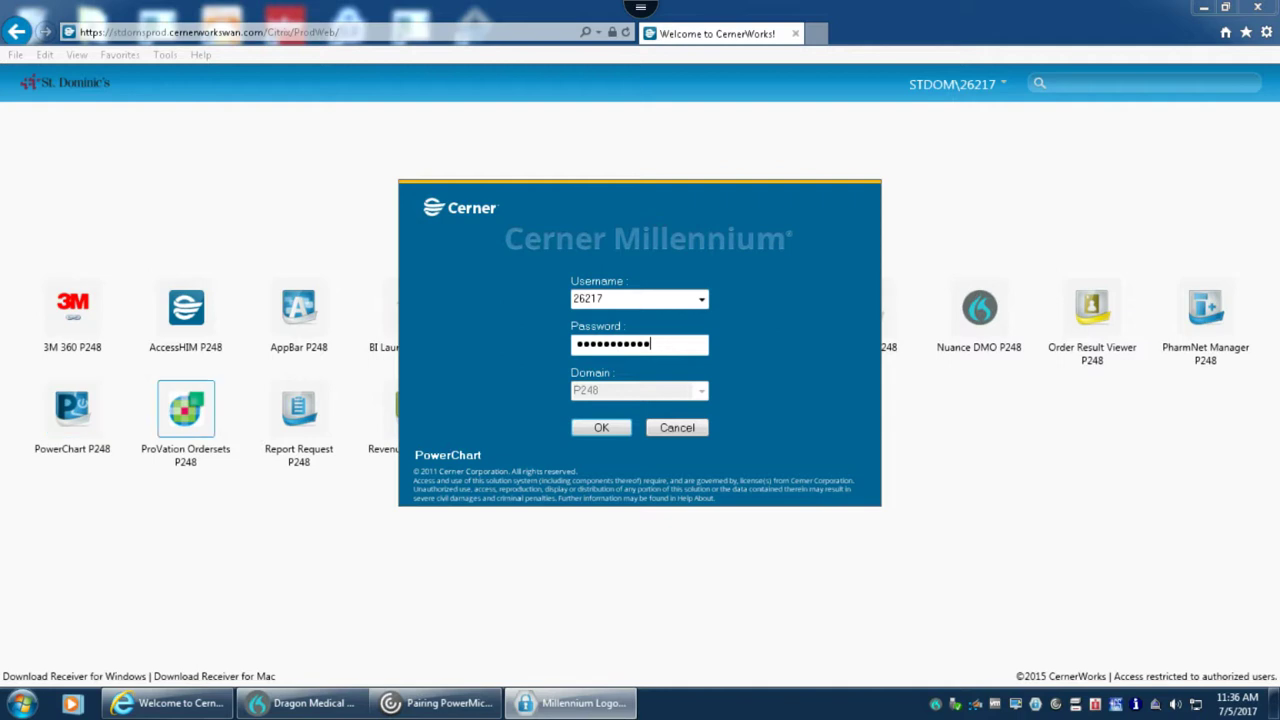
pyautogui.press('Return')
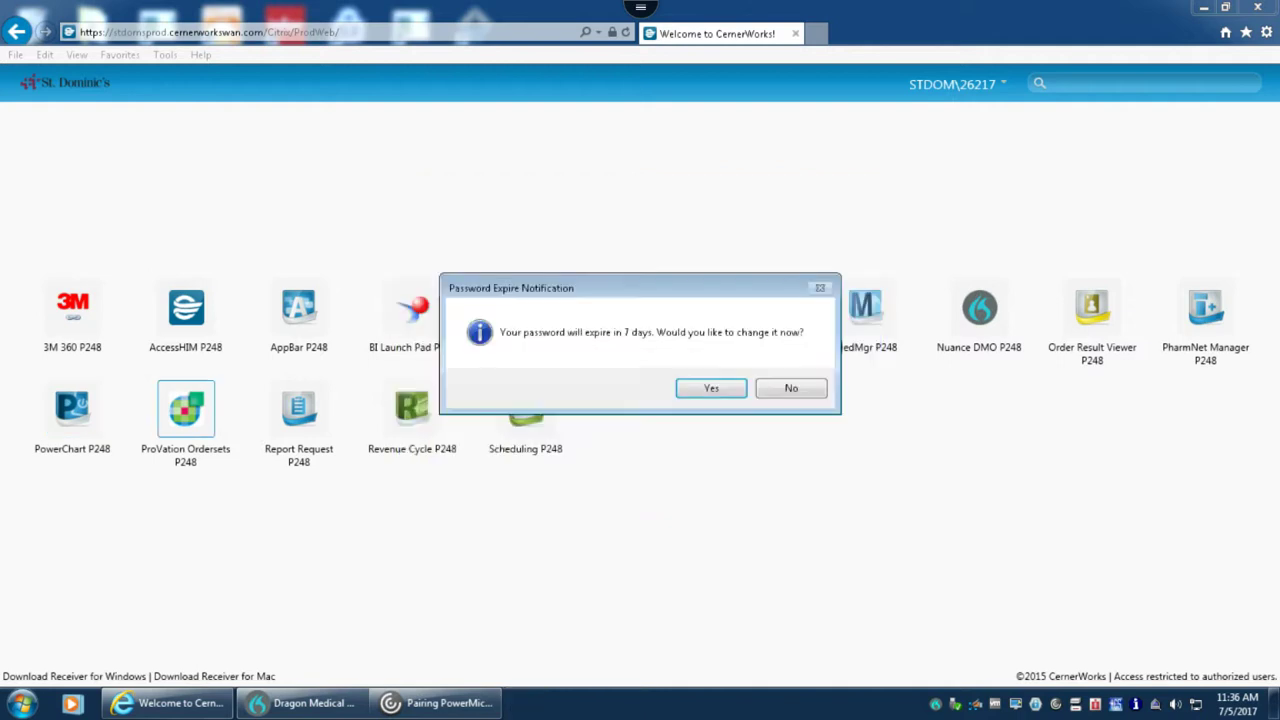
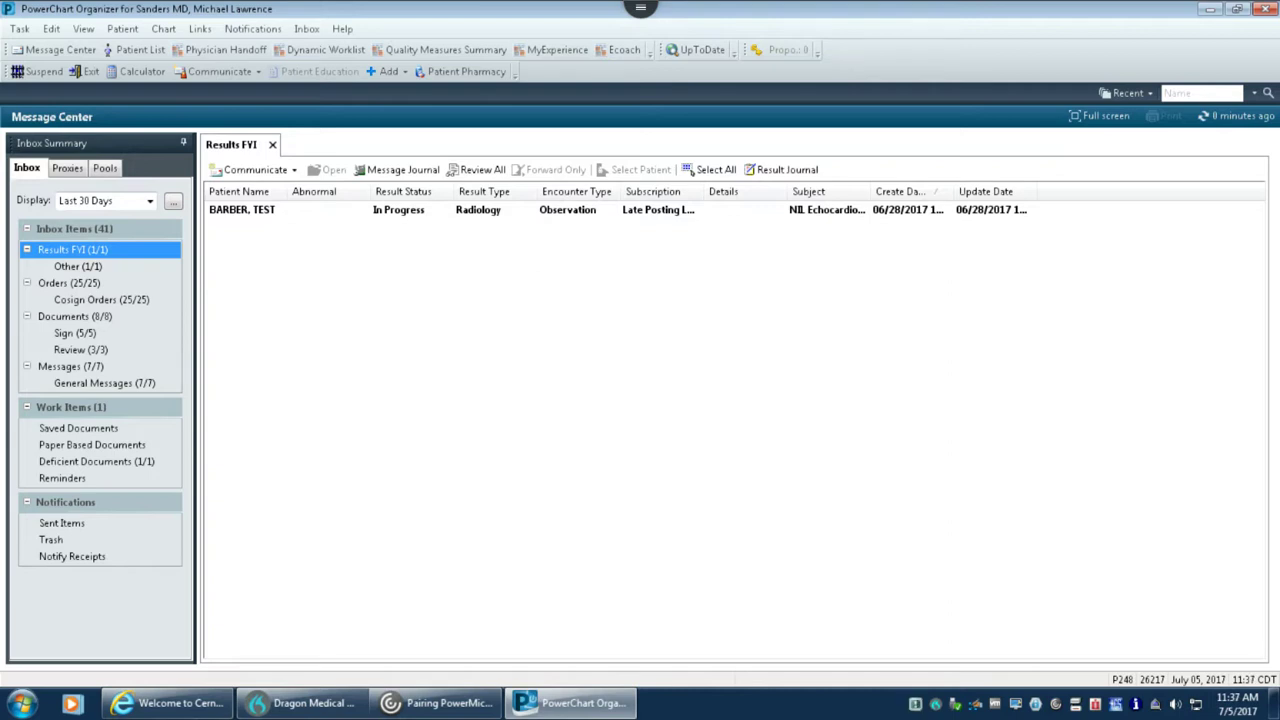
# Show the Cosign Orders inbox listing orders awaiting physician cosignature.
pyautogui.click(110, 300)
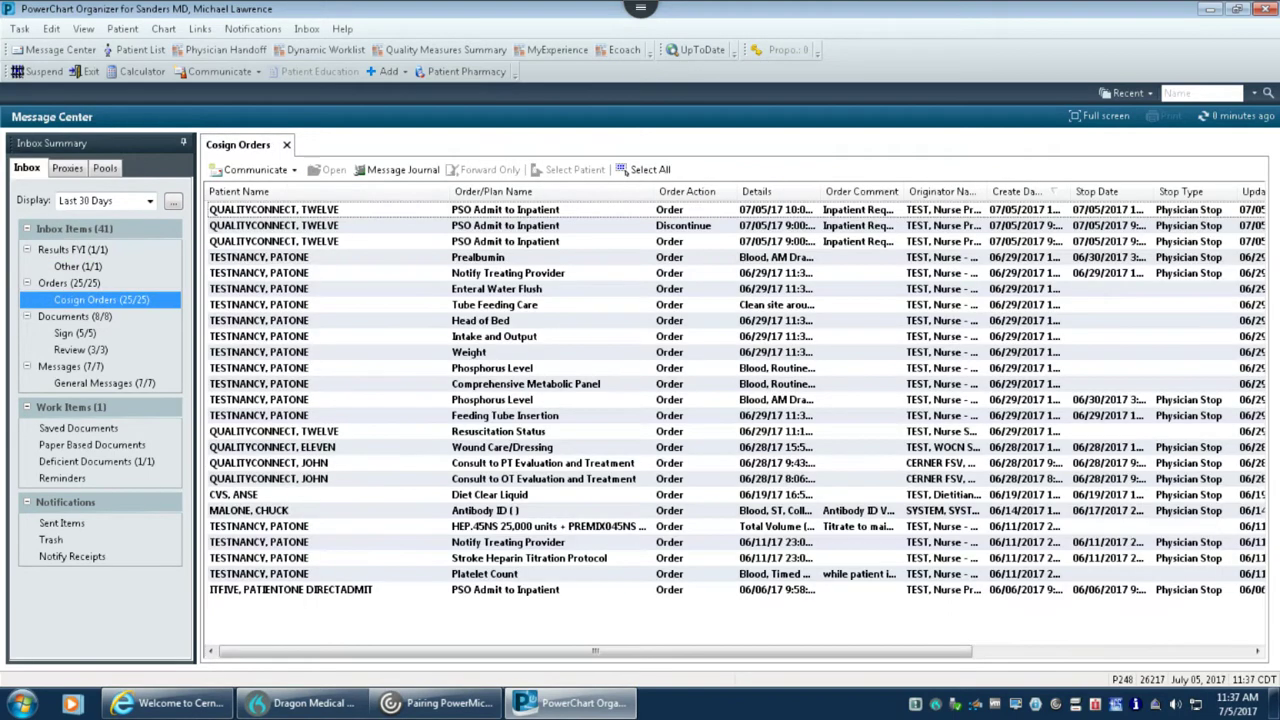
# Review the pending Documents inbox, then switch to the My Patients 1 patient list.
pyautogui.click(75, 316)
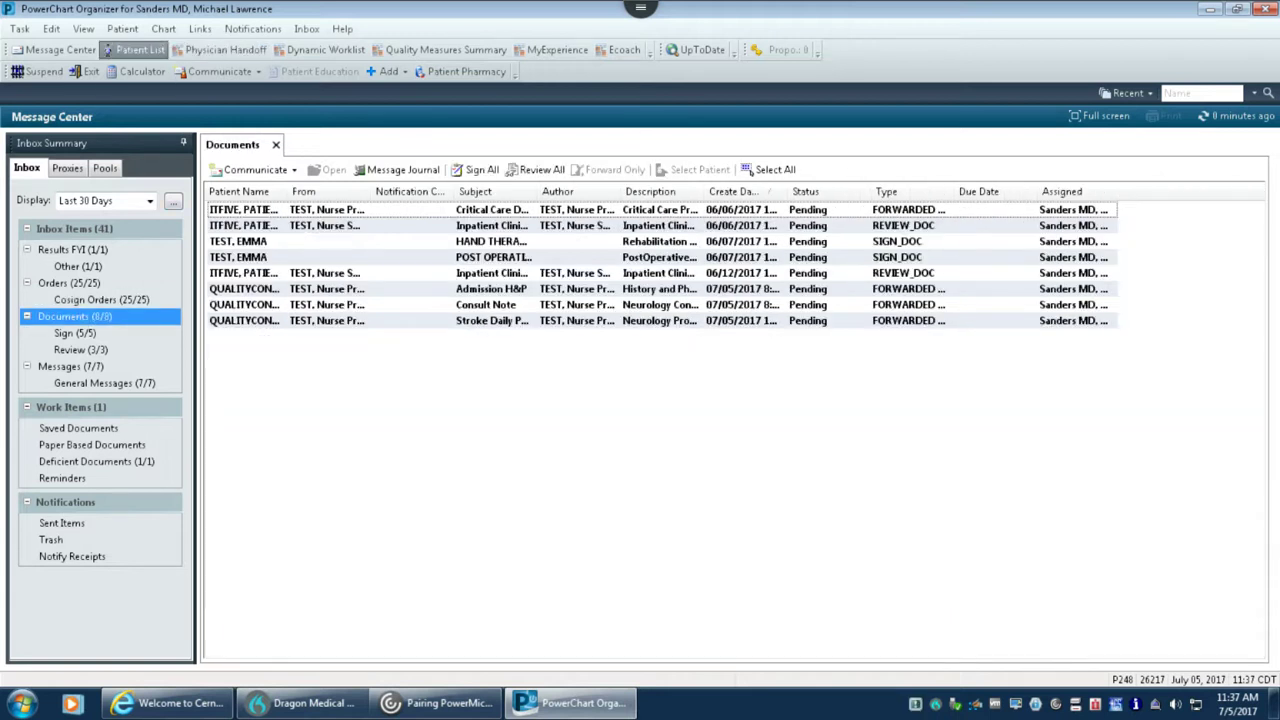
pyautogui.click(134, 49)
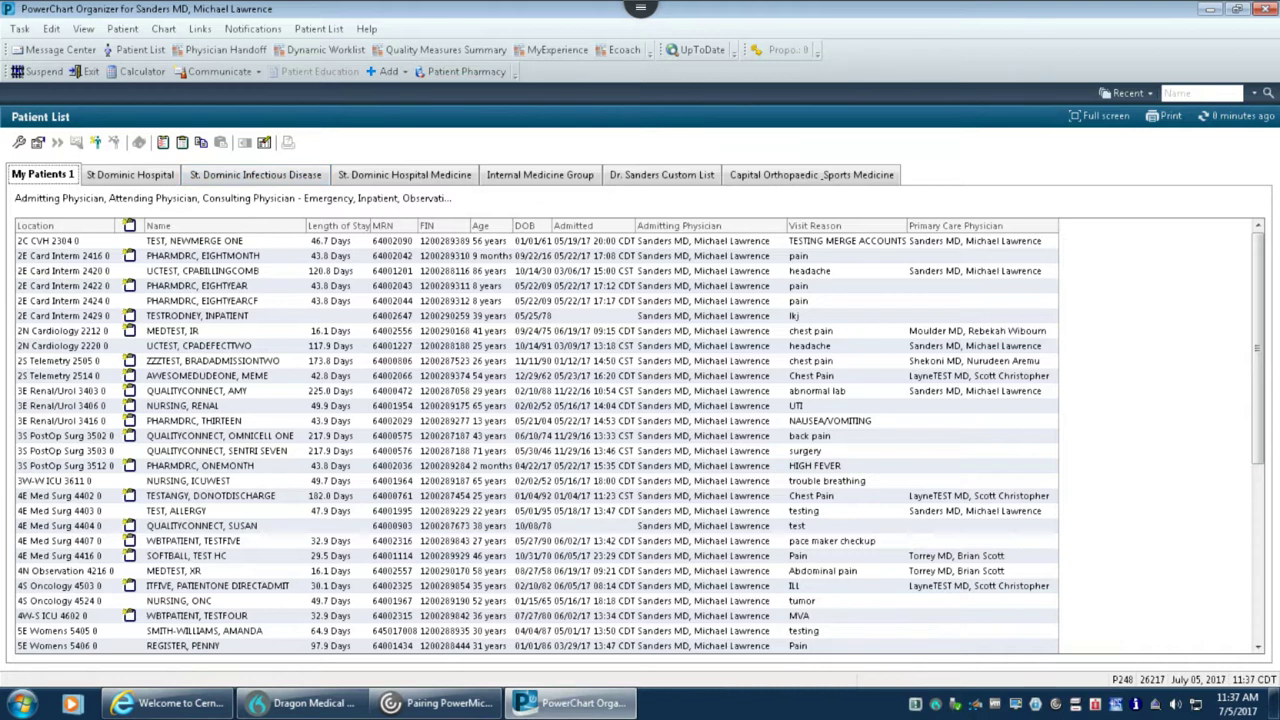
# Search the Name box by the patient's last,first name and select the second of two matches.
pyautogui.click(1200, 93)
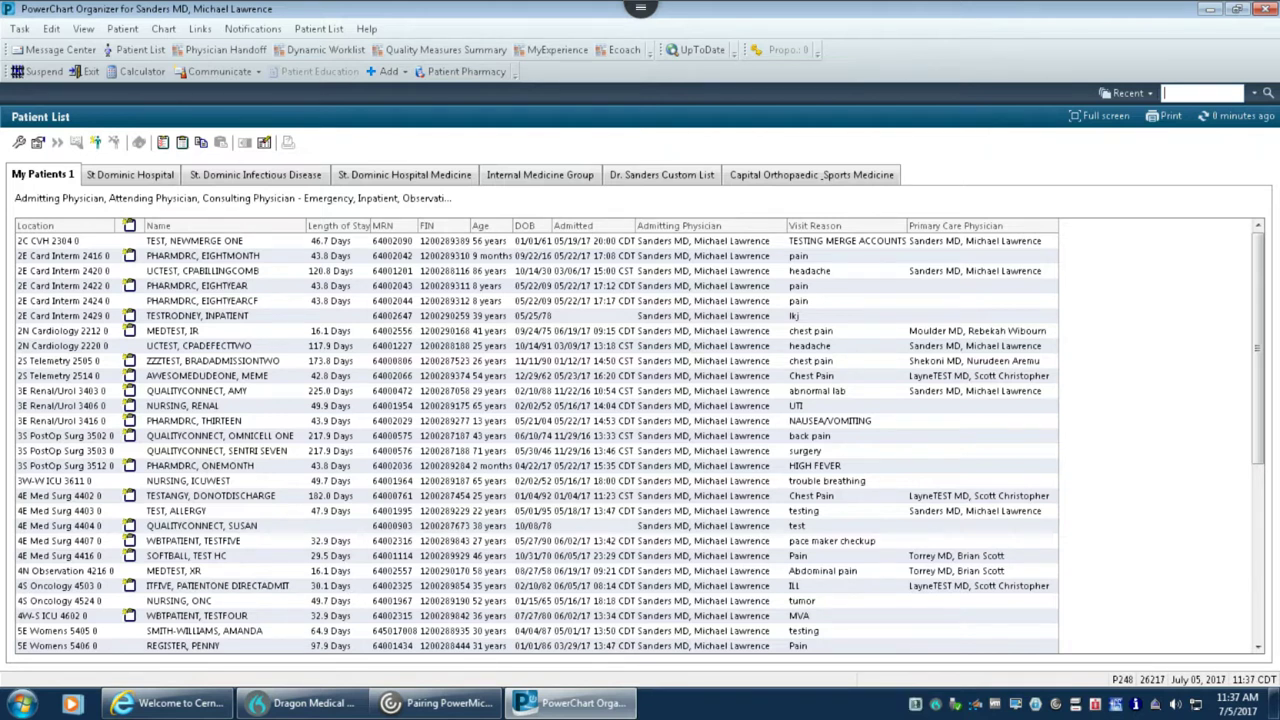
pyautogui.write('quality')
pyautogui.doubleClick(1180, 92)
pyautogui.write('quality')
pyautogui.write('connect')
pyautogui.write(',twelve')
pyautogui.press('Return')
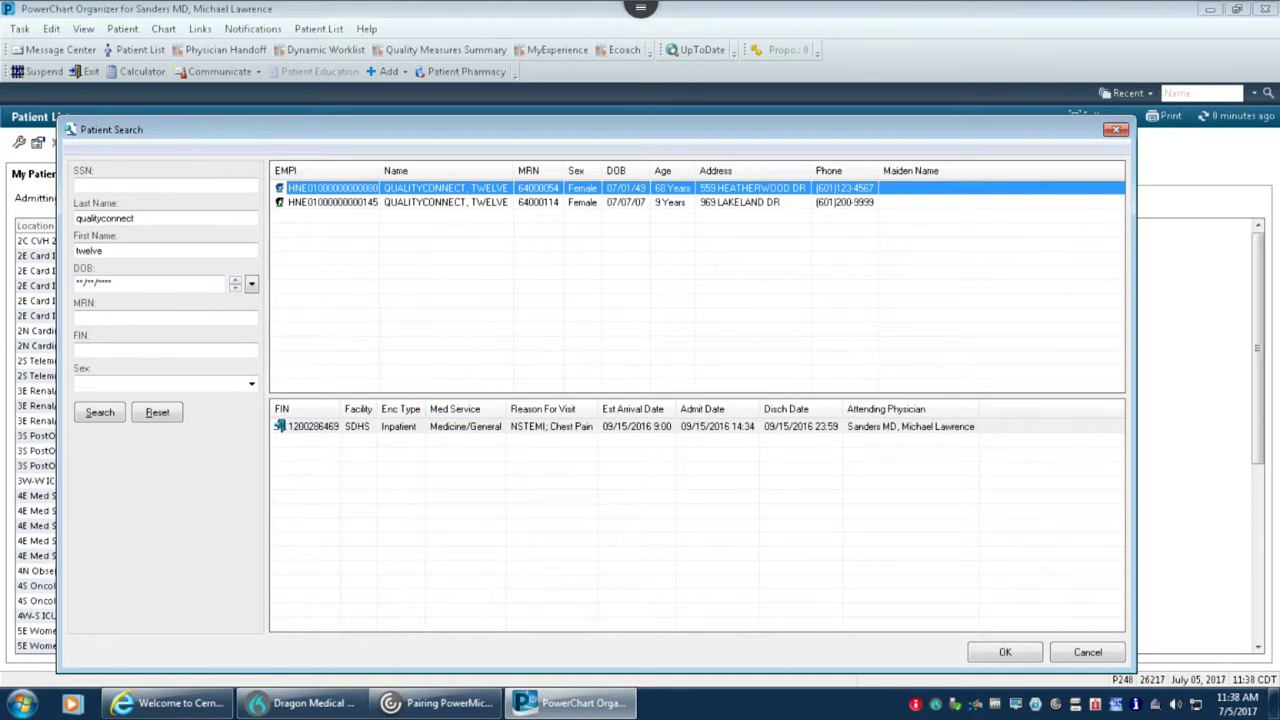
pyautogui.click(340, 203)
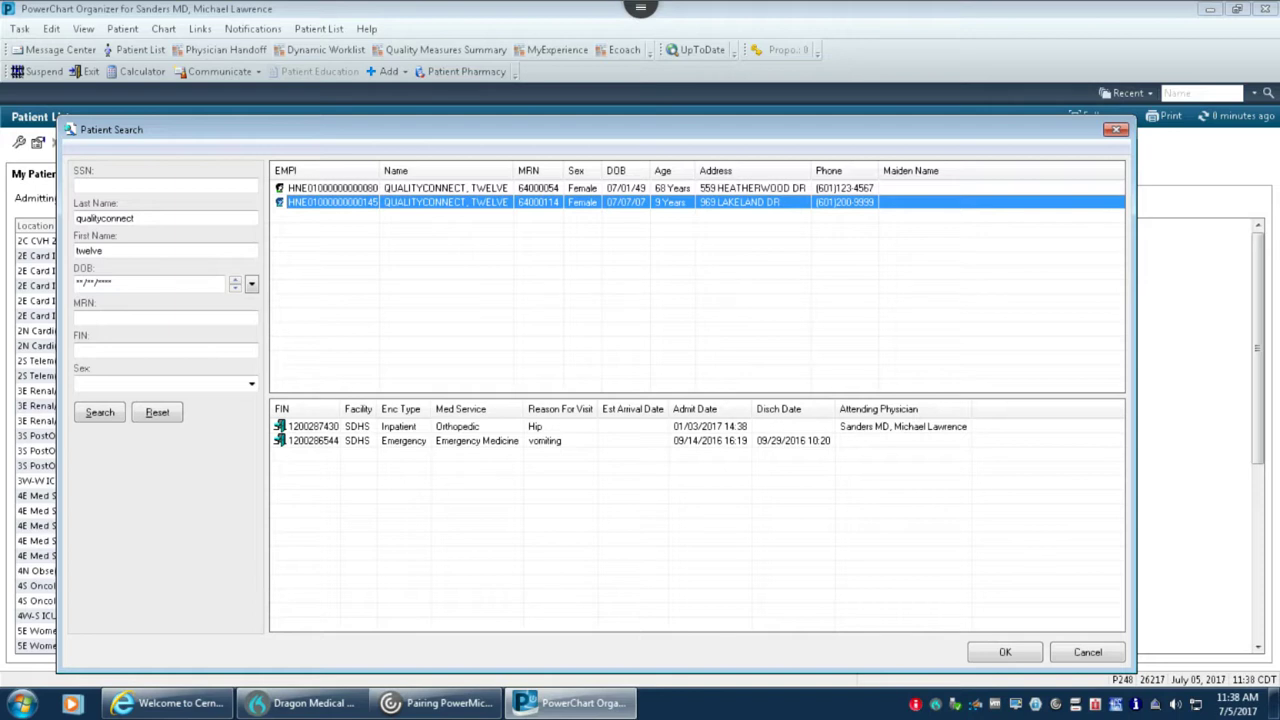
pyautogui.click(282, 427)
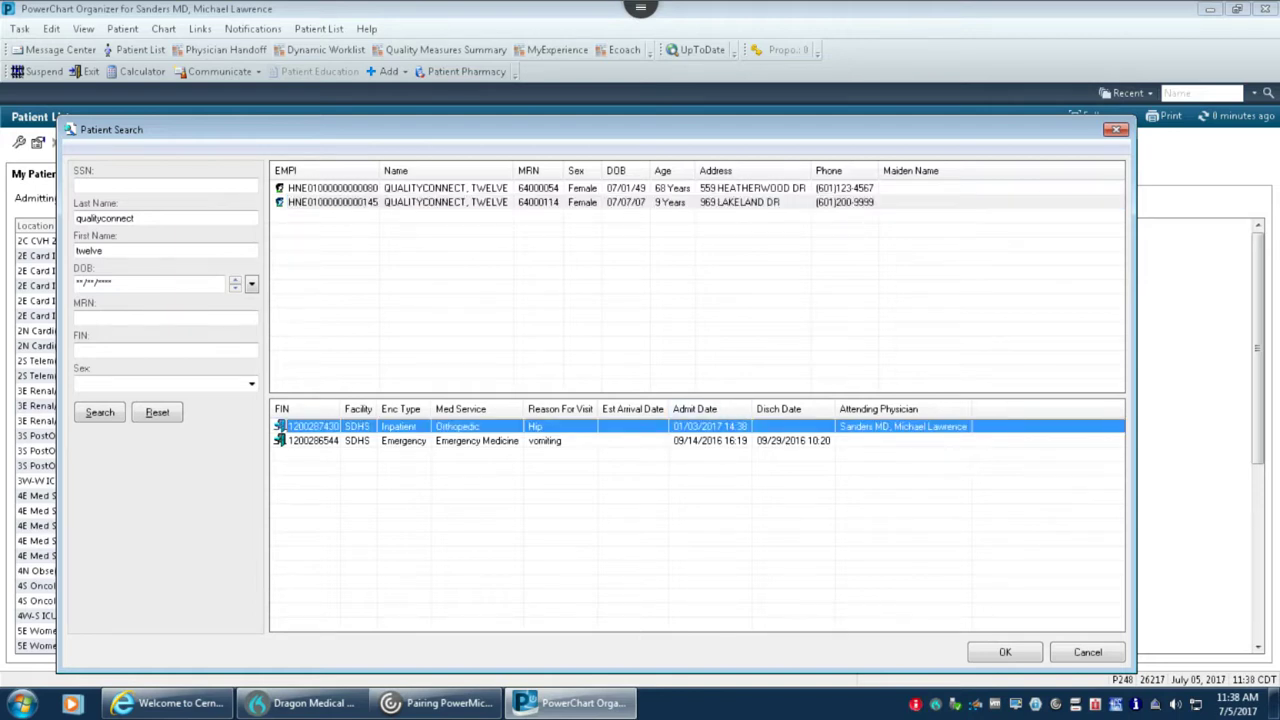
pyautogui.click(282, 441)
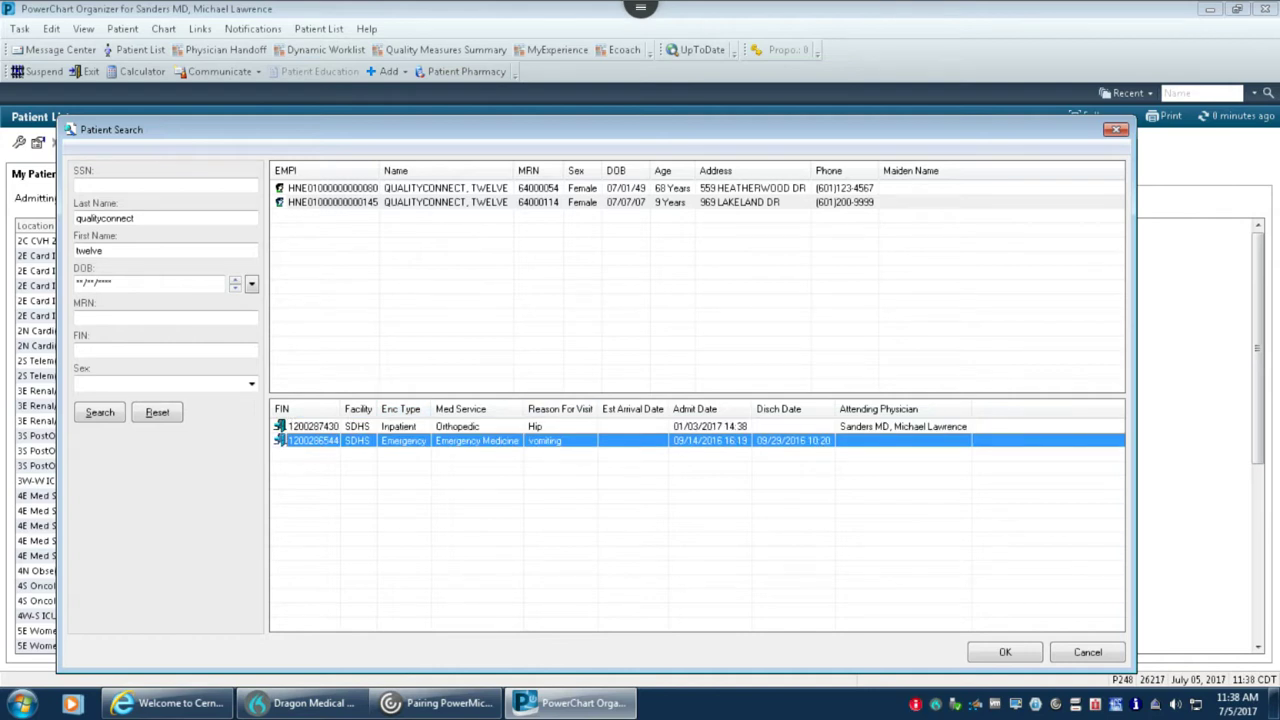
pyautogui.click(305, 427)
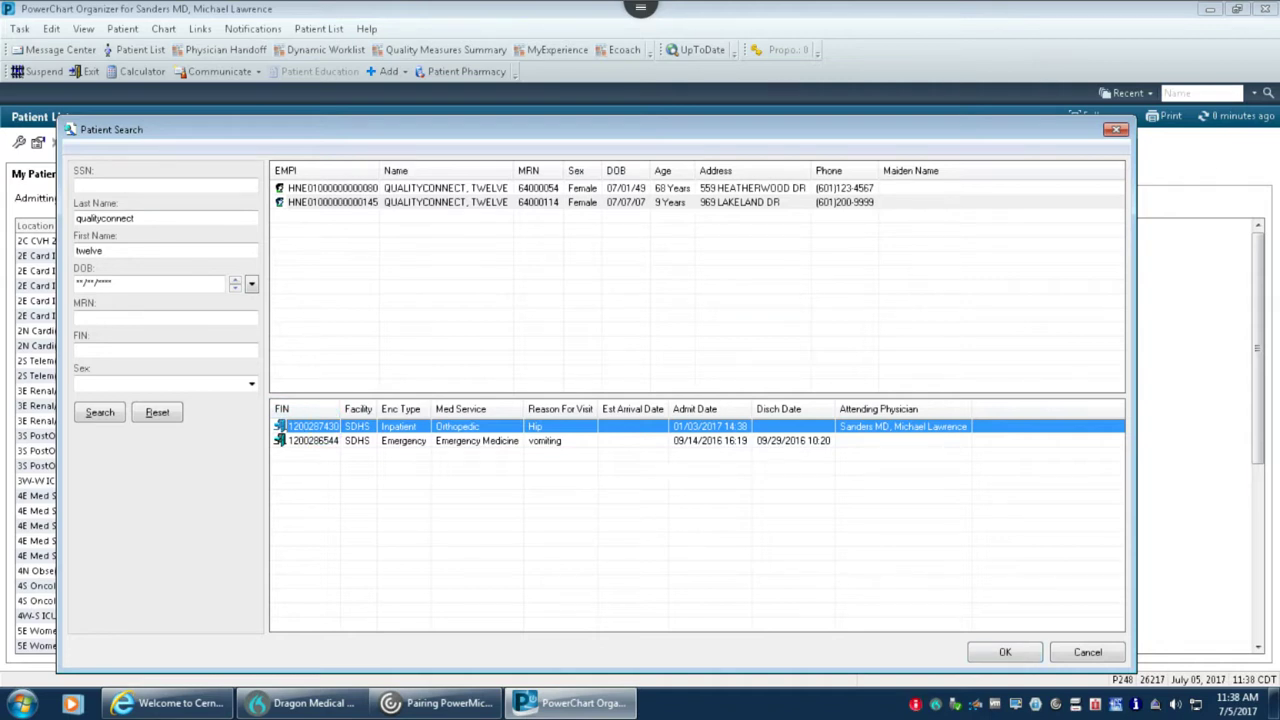
pyautogui.doubleClick(300, 426)
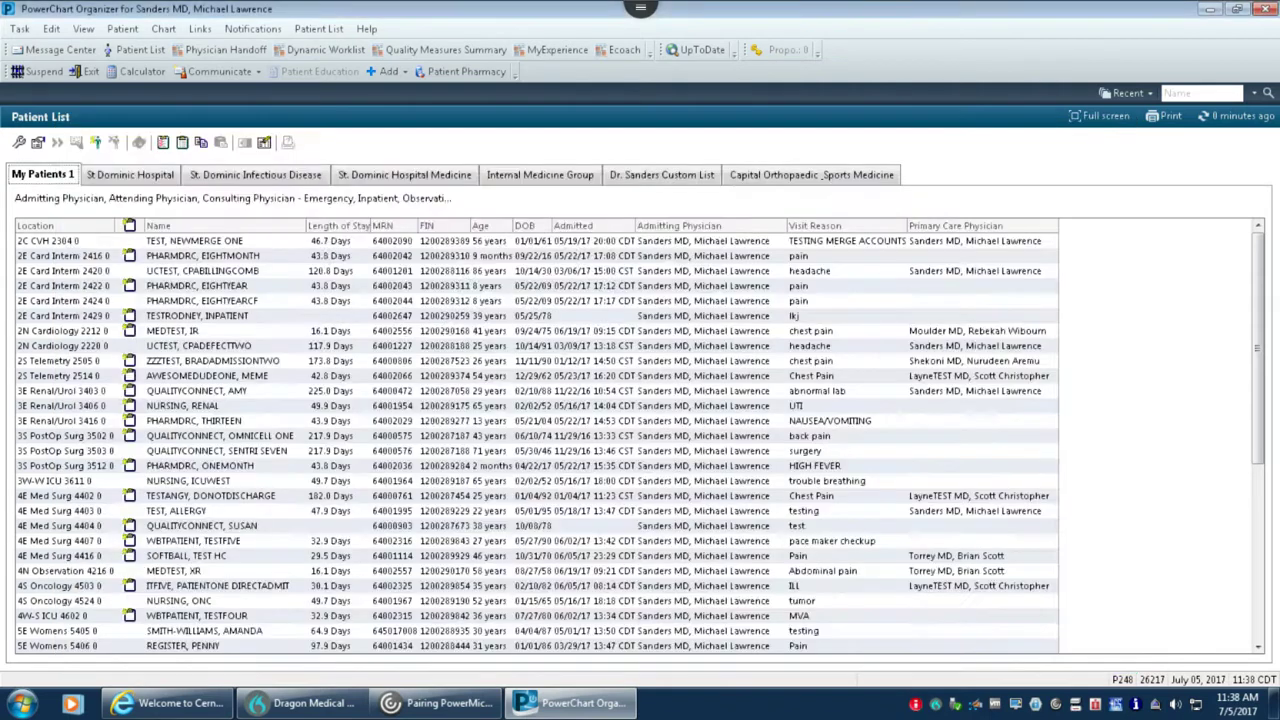
# Dismiss the missing-height Discern Alert and close the patient's chart to return to the list.
pyautogui.click(684, 310)
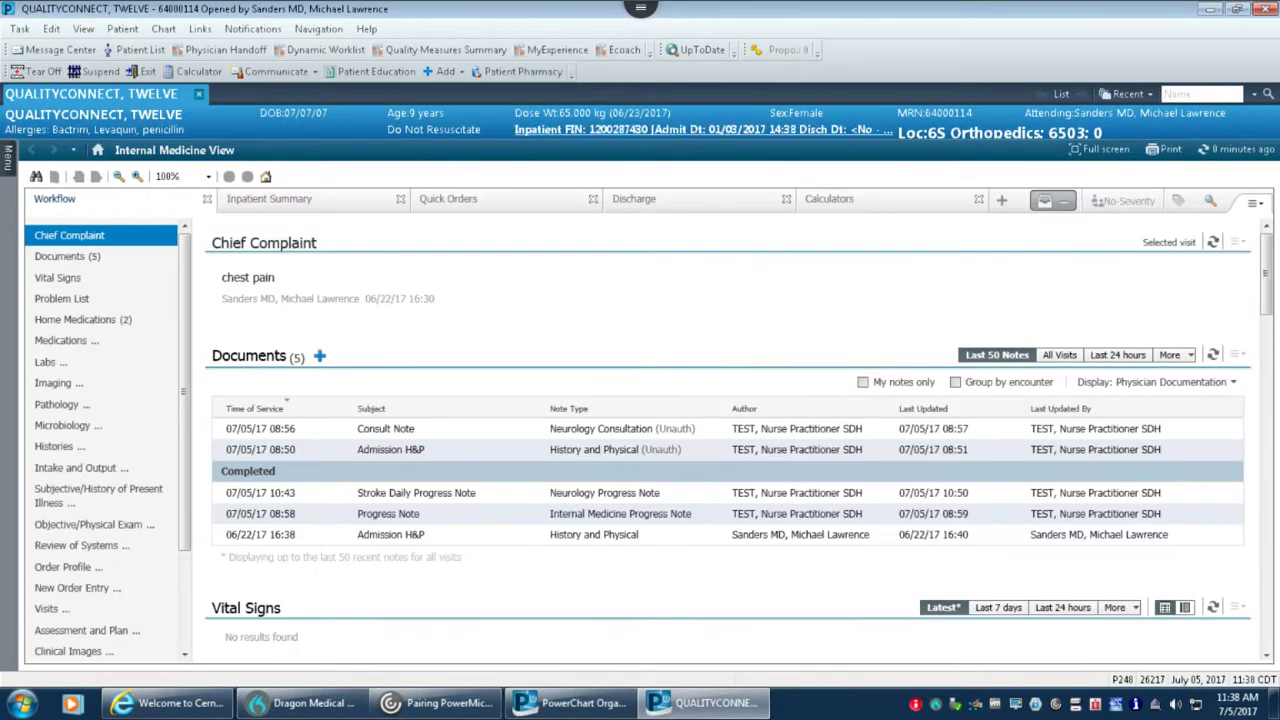
pyautogui.click(198, 93)
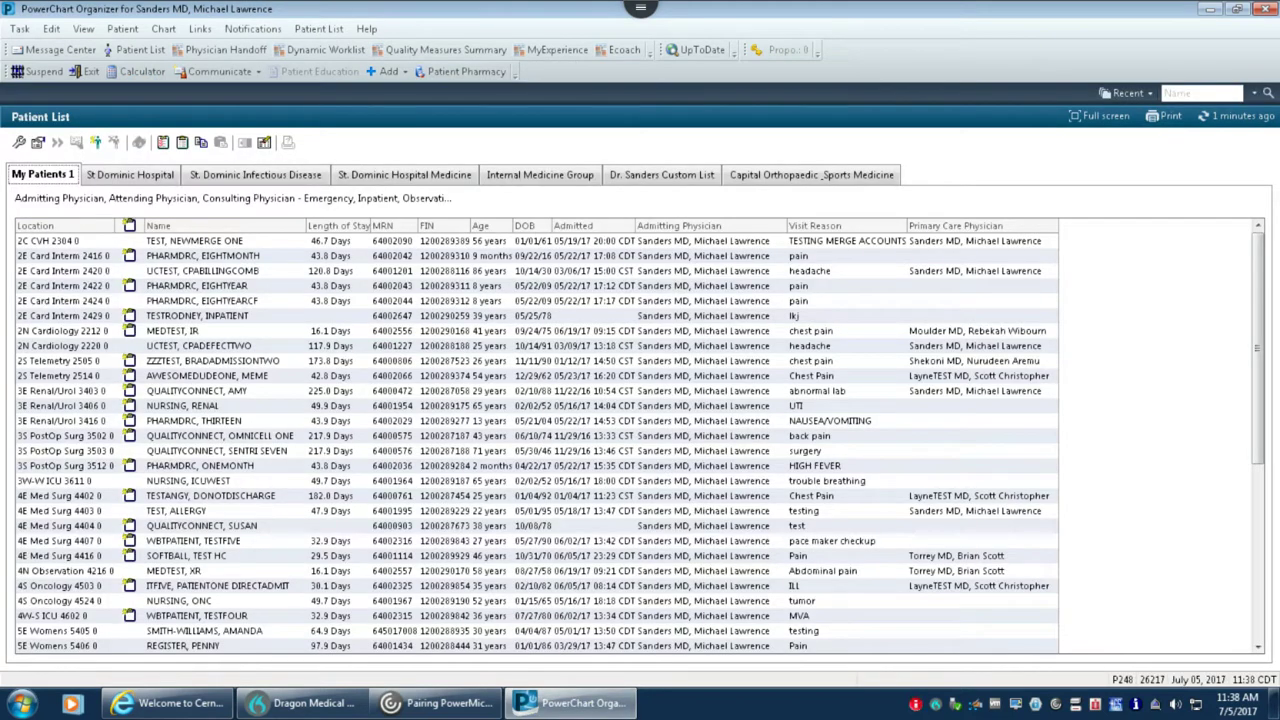
pyautogui.click(1172, 92)
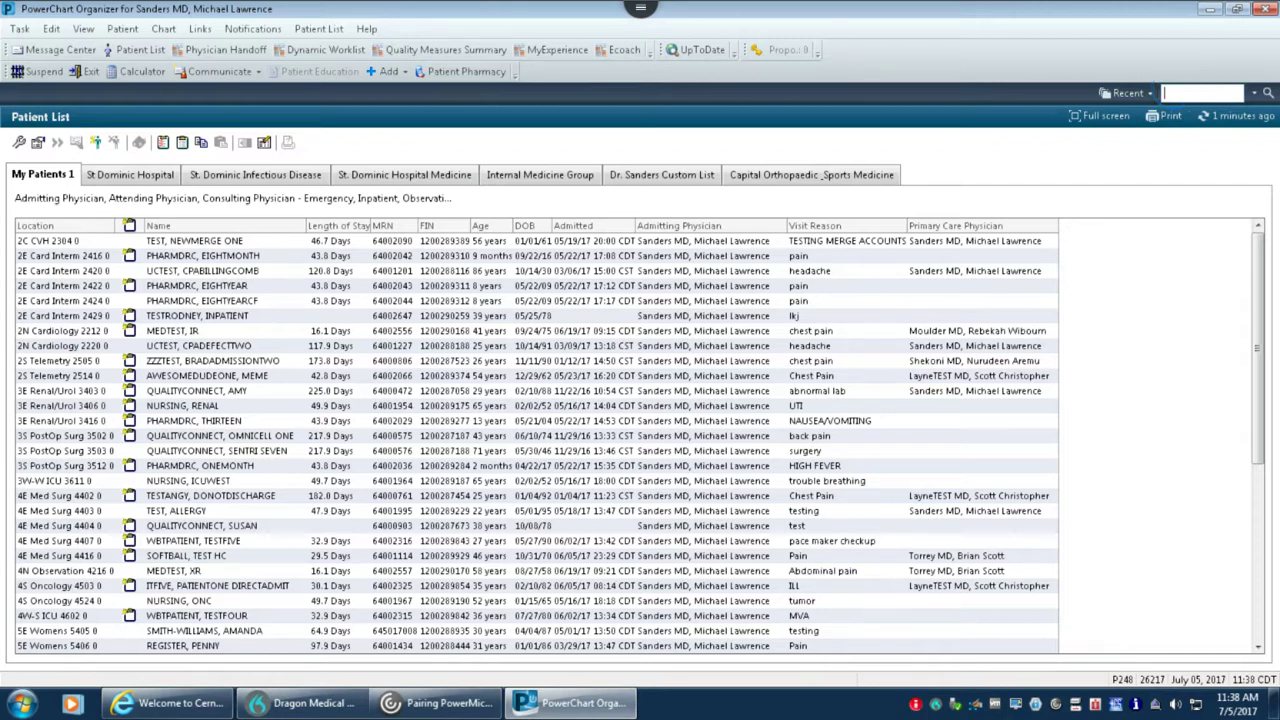
# Search the Name box by the patient's last,first name, then reset fields after no persons are found.
pyautogui.click(1177, 89)
pyautogui.write('quali')
pyautogui.write('ty')
pyautogui.write('connec')
pyautogui.write('t')
pyautogui.write(',twelv')
pyautogui.write('e')
pyautogui.press('Return')
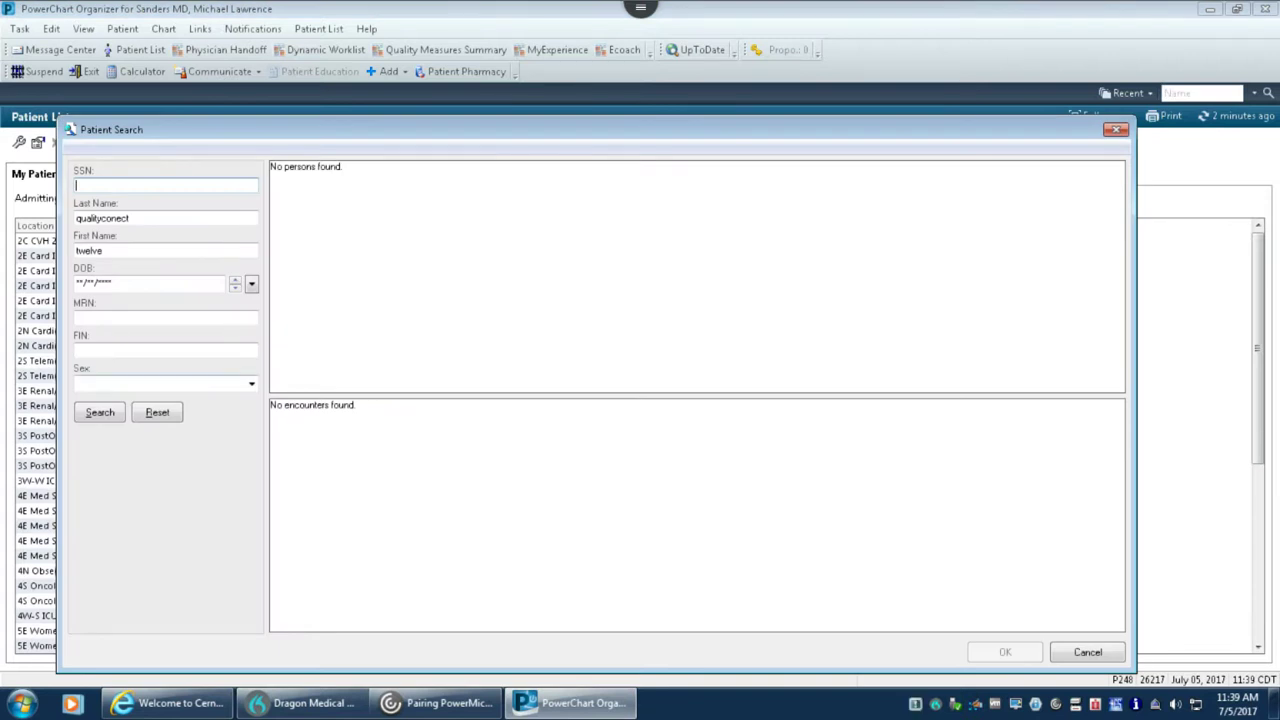
pyautogui.hotkey('alt', 'r')
# Search Patient Search by the test last name with a bare % wildcard first name.
pyautogui.click(177, 215)
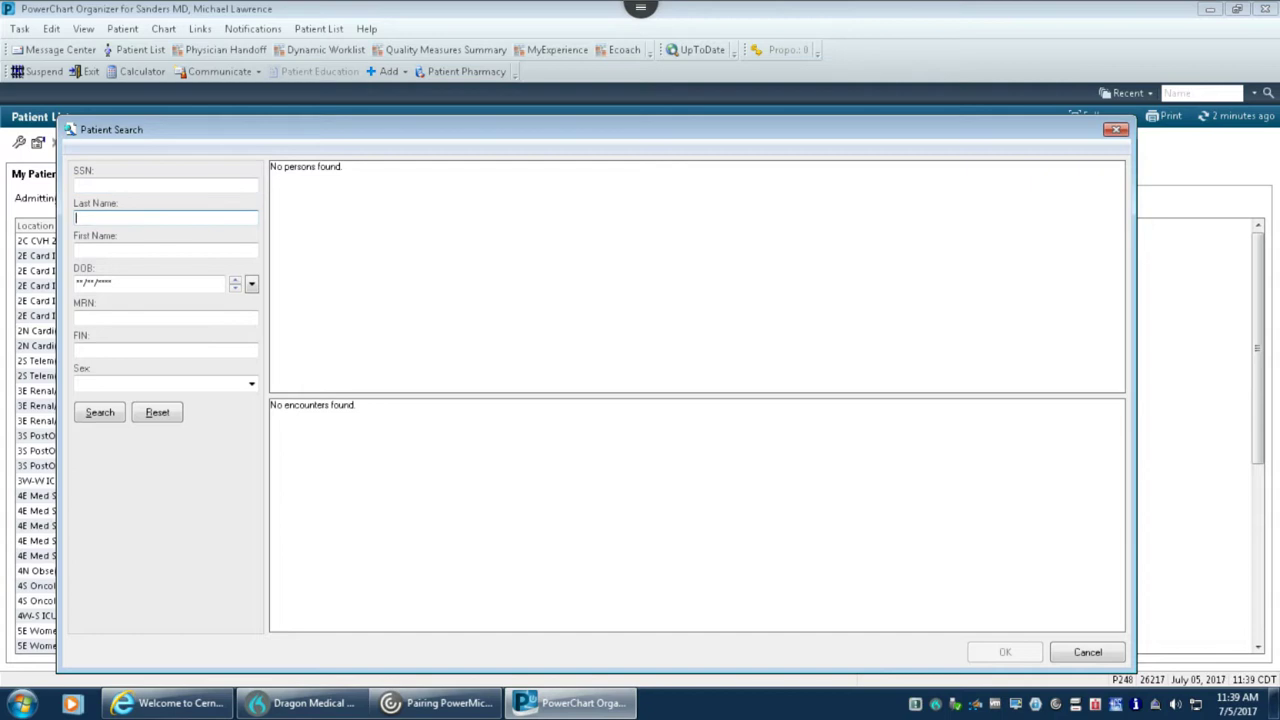
pyautogui.write('qualityconnect')
pyautogui.press('Tab')
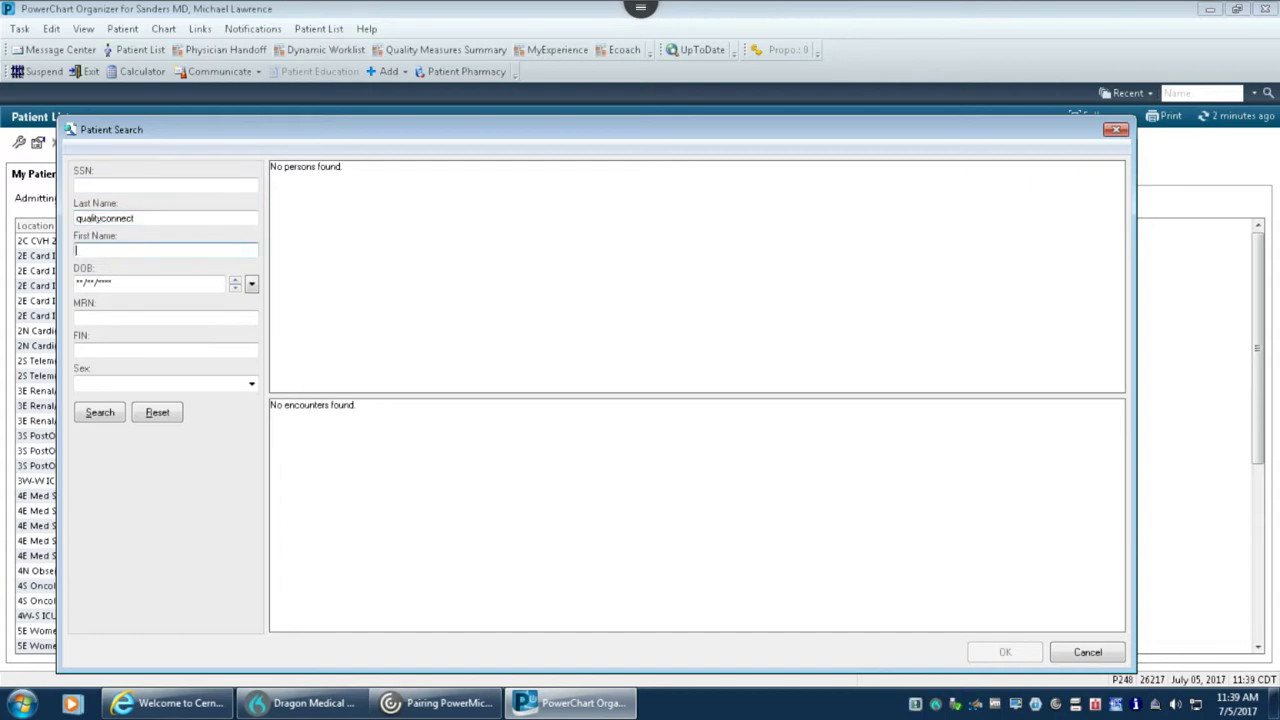
pyautogui.write('%')
pyautogui.press('Return')
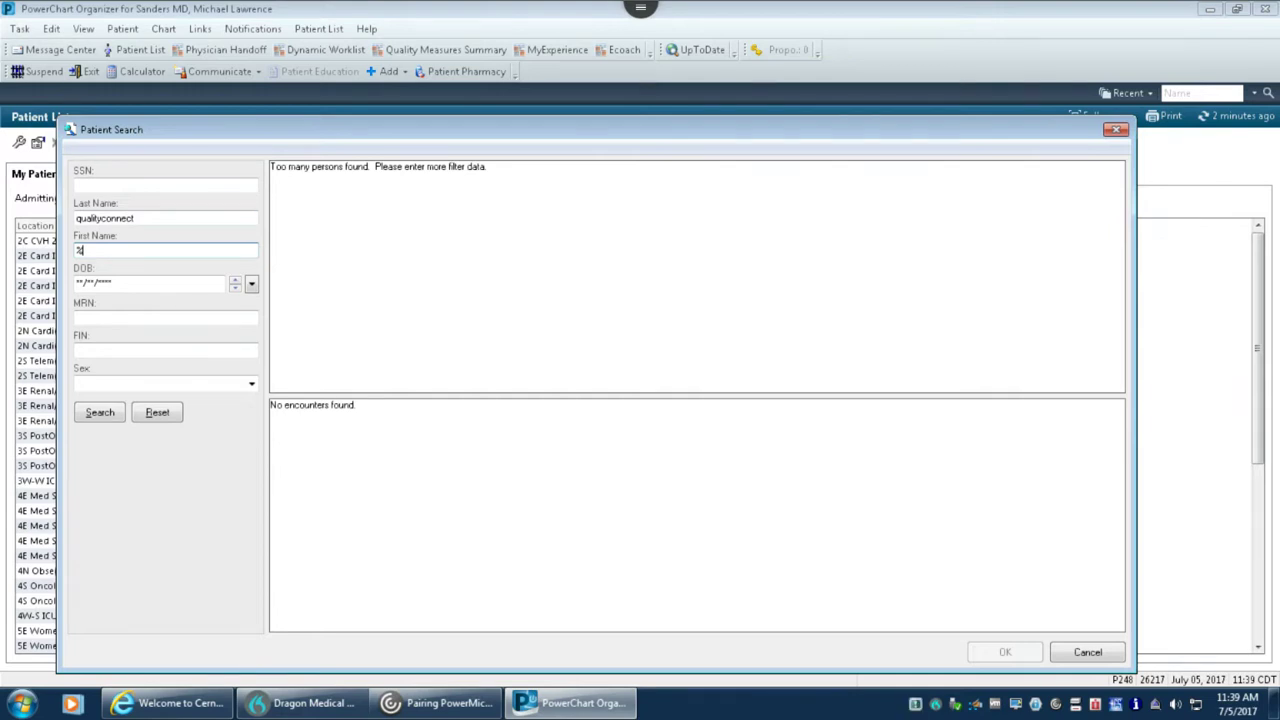
# Narrow the first name to a T% wildcard, rerun the search, and review the results.
pyautogui.press('BackSpace')
pyautogui.write('t')
pyautogui.write('e')
pyautogui.press('Return')
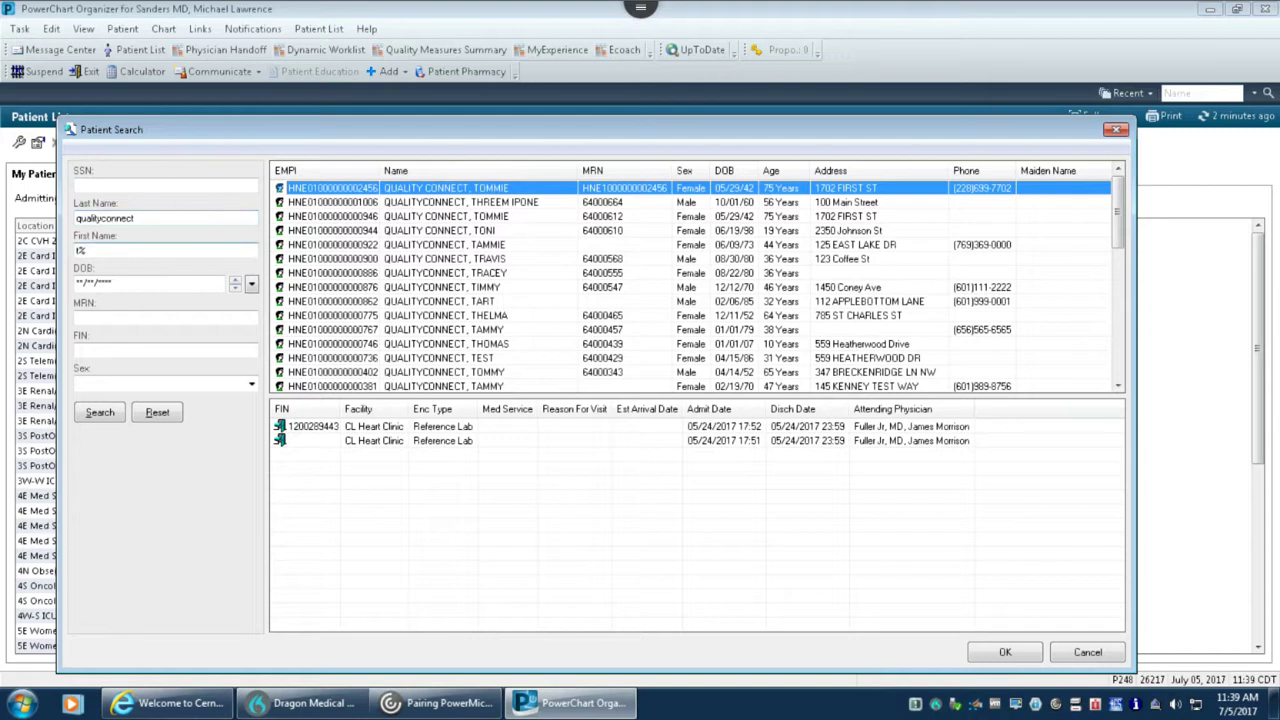
pyautogui.click(60, 250)
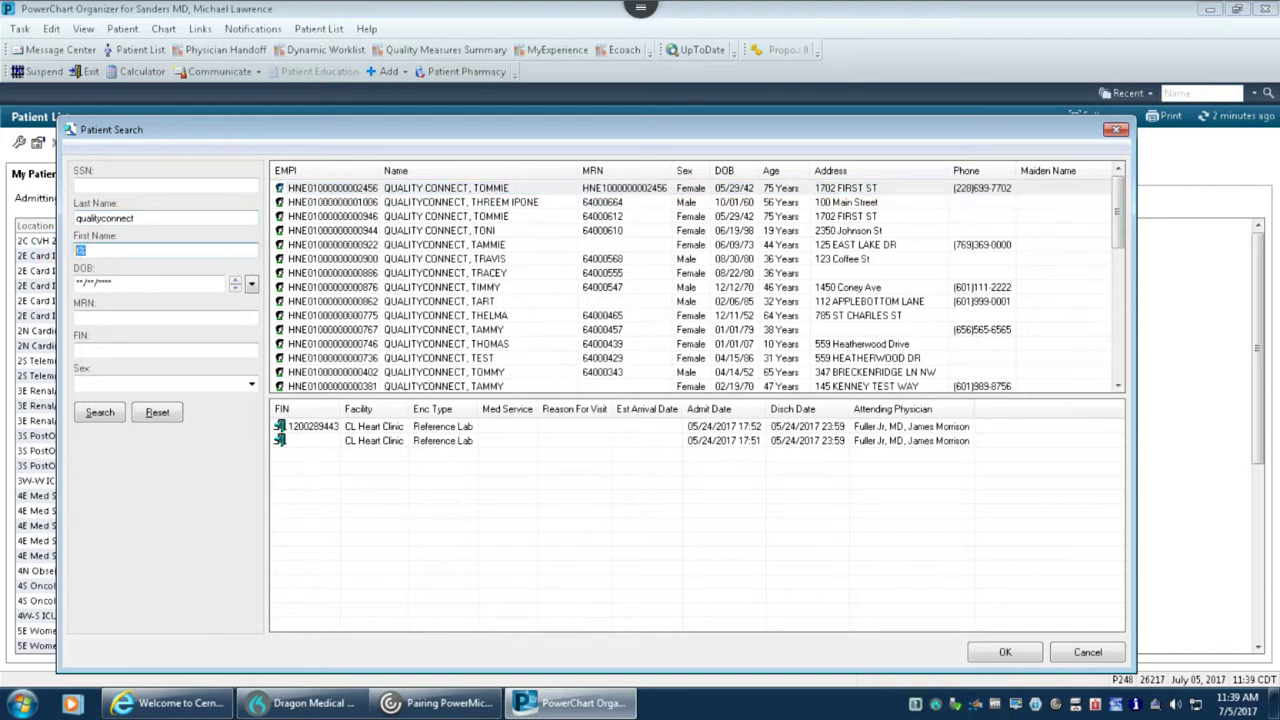
pyautogui.write('Tz')
pyautogui.press('Return')
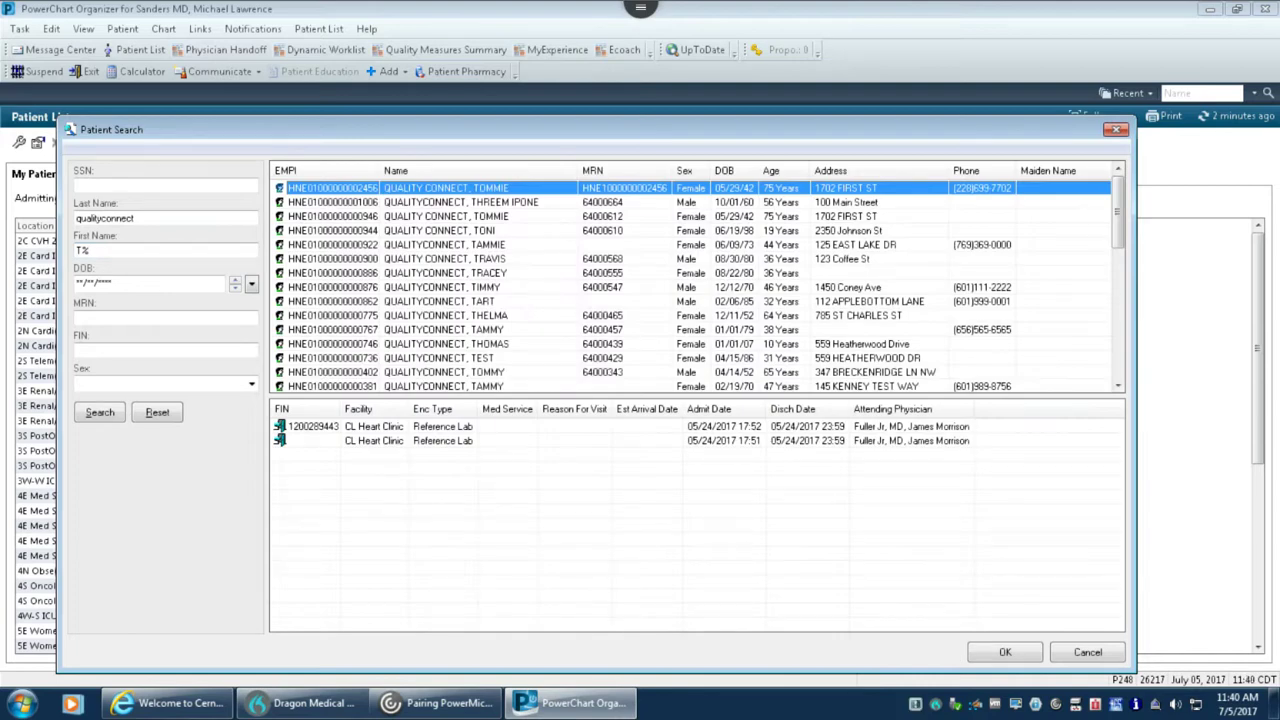
pyautogui.scroll(-5, 697, 280)
pyautogui.scroll(5, 697, 280)
pyautogui.click(112, 212)
pyautogui.doubleClick(112, 212)
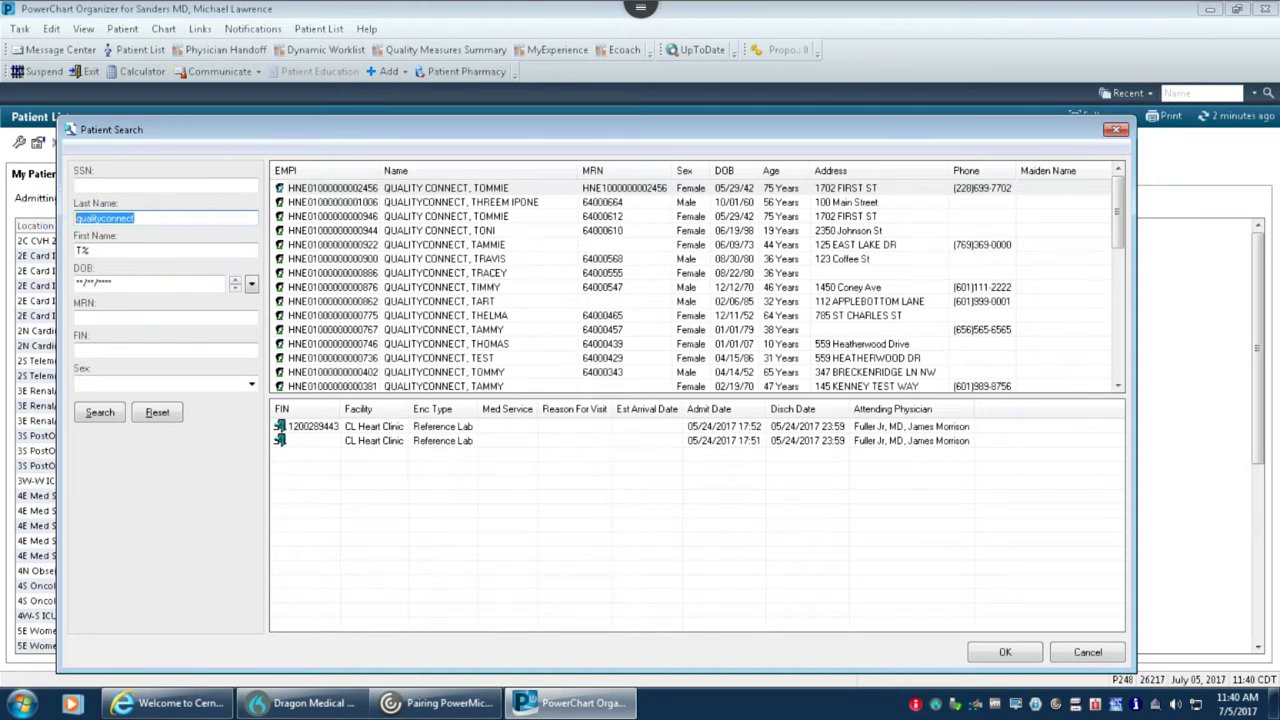
# Search for patients whose last names match the wildcard 'test%'.
pyautogui.write('test')
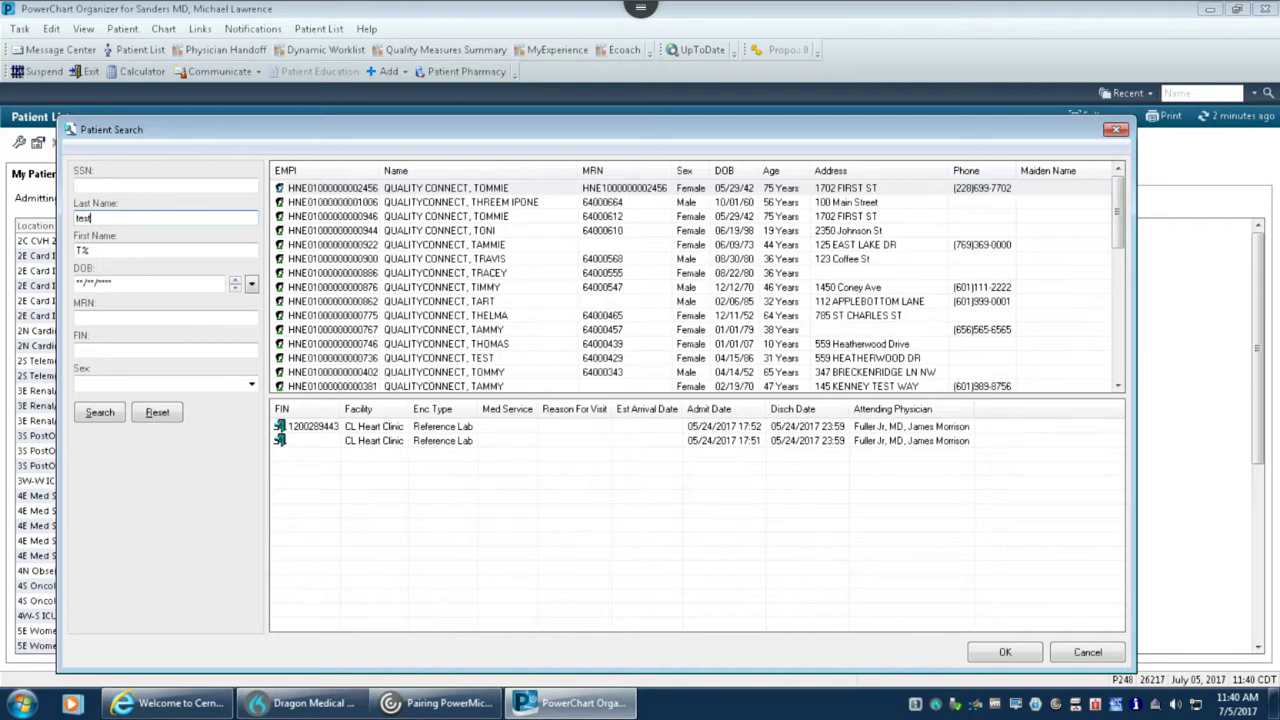
pyautogui.write('%')
pyautogui.press('Return')
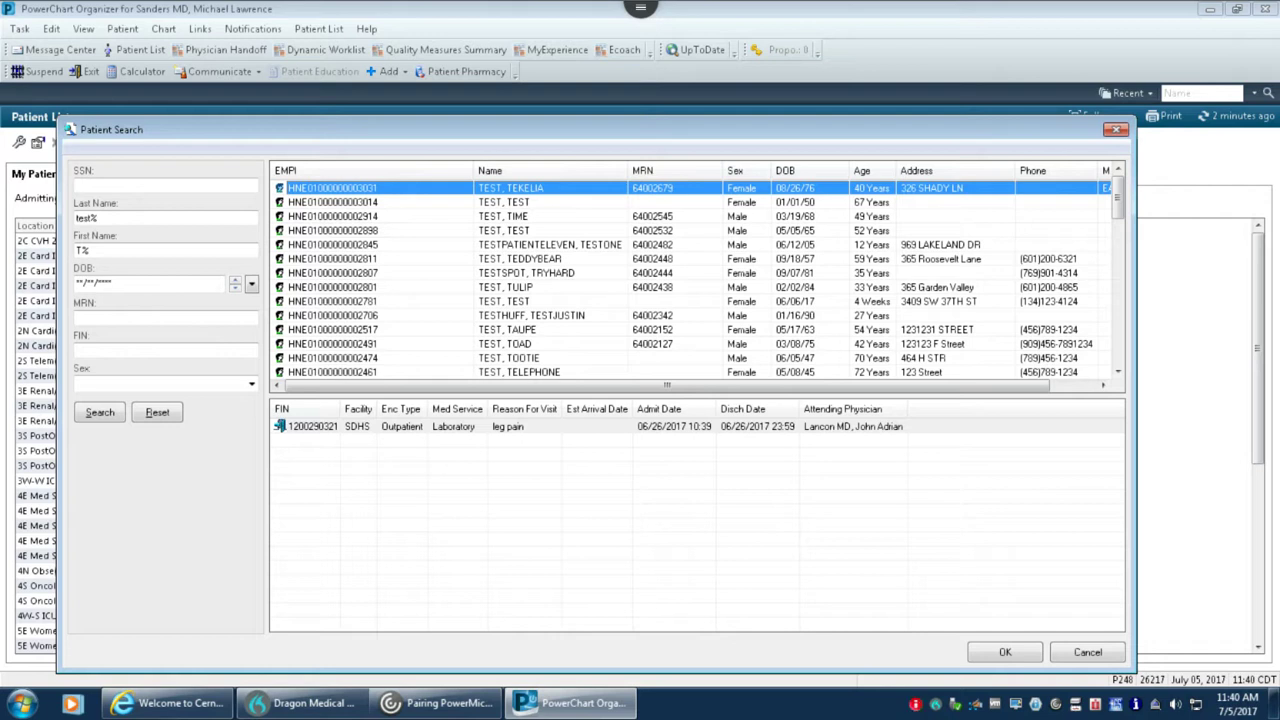
pyautogui.click(165, 250)
# Browse encounters of several matching patients, then close Patient Search without opening a chart.
pyautogui.click(523, 203)
pyautogui.click(527, 272)
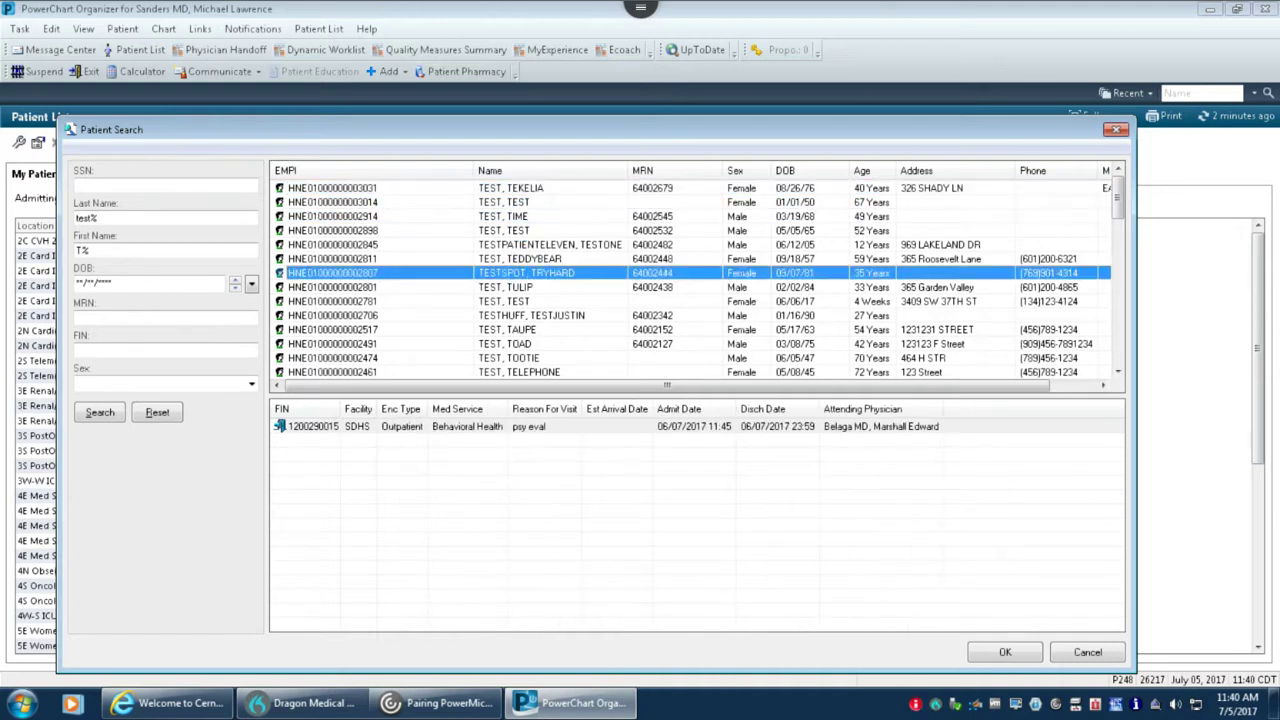
pyautogui.click(530, 244)
pyautogui.click(525, 329)
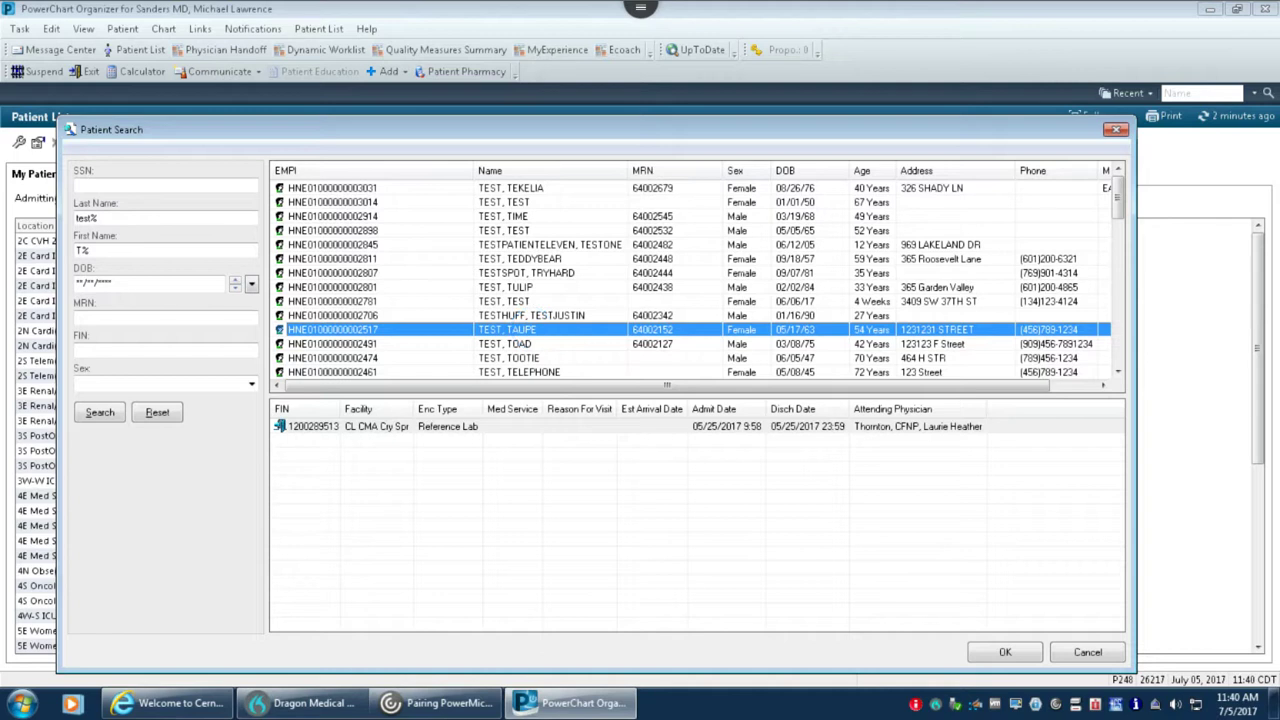
pyautogui.click(525, 371)
pyautogui.click(525, 244)
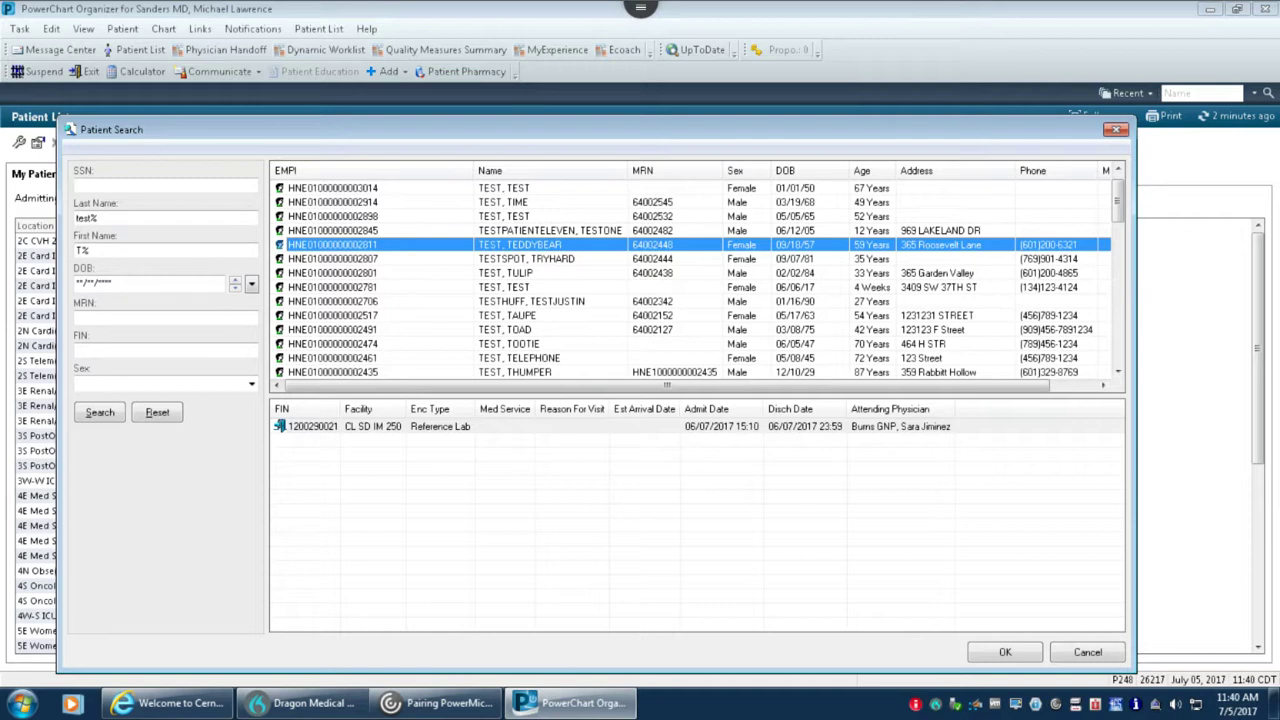
pyautogui.press('Escape')
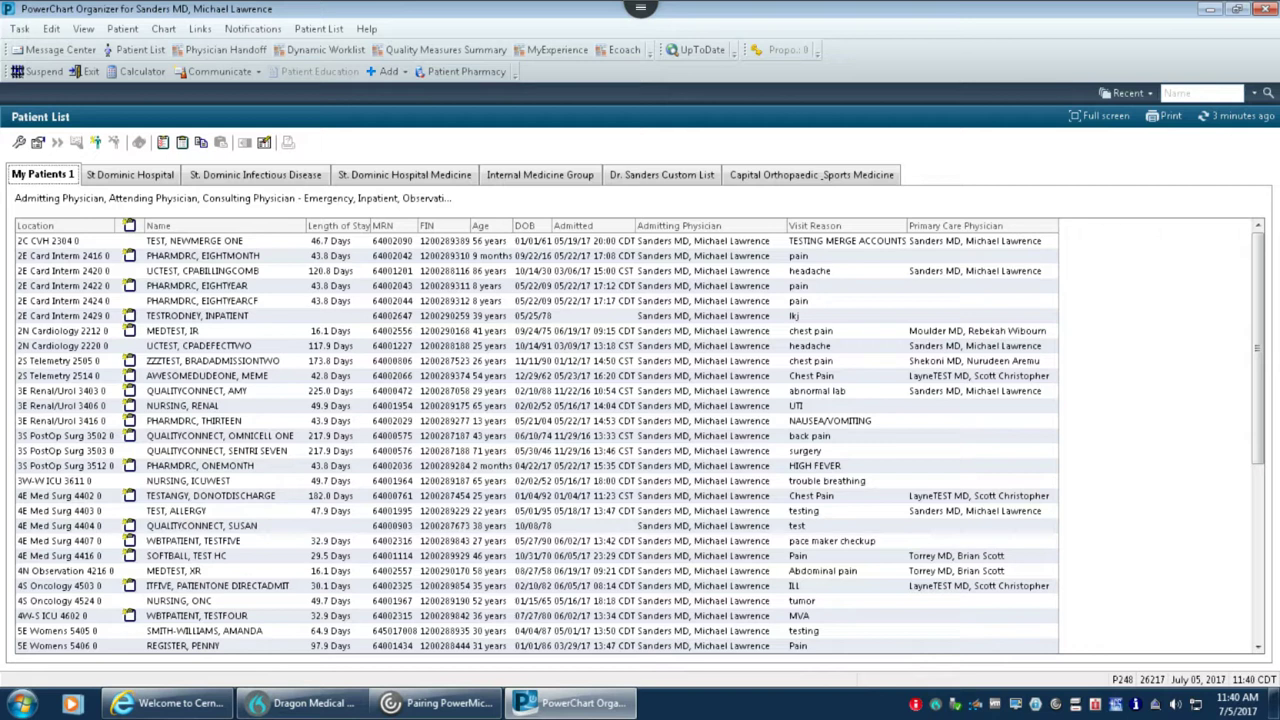
# Quick-search the Name box with a partial last,first name, returning 12 matching test patients.
pyautogui.click(1200, 93)
pyautogui.write('qua,twe')
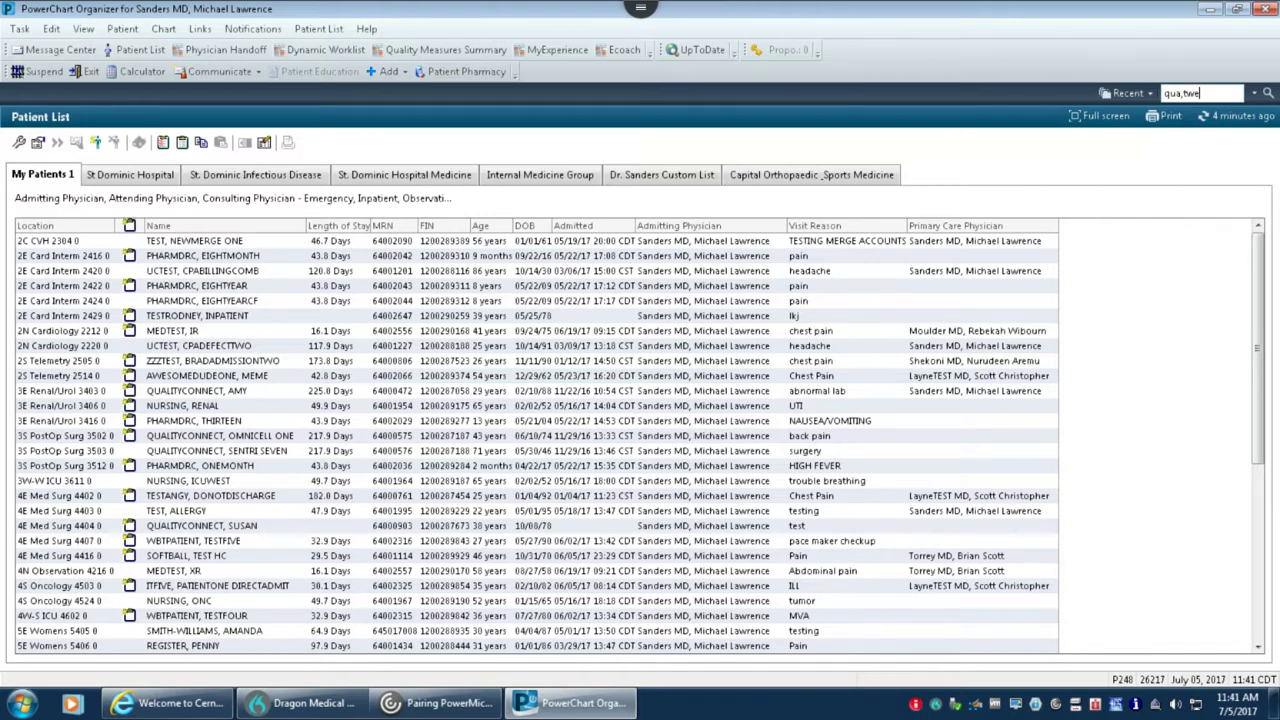
pyautogui.press('Return')
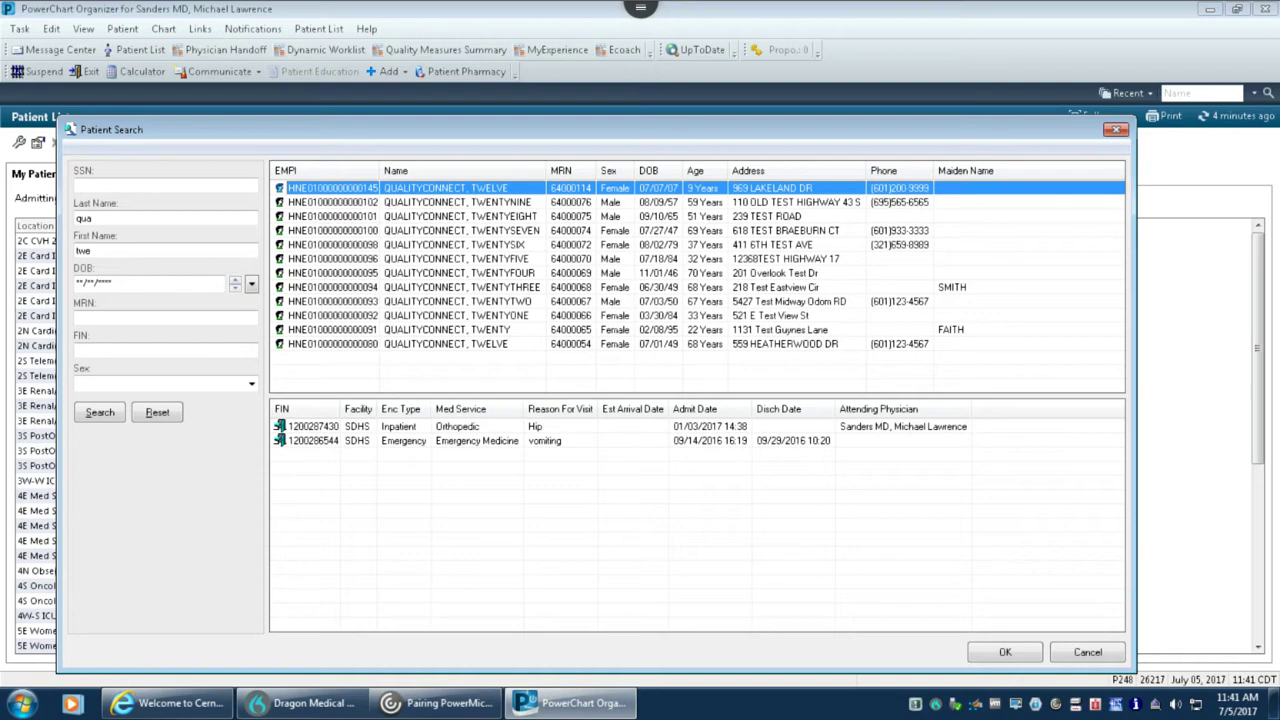
# Open the 9-year-old's orthopedic inpatient encounter chart, accepting the Discern Alert.
pyautogui.doubleClick(390, 426)
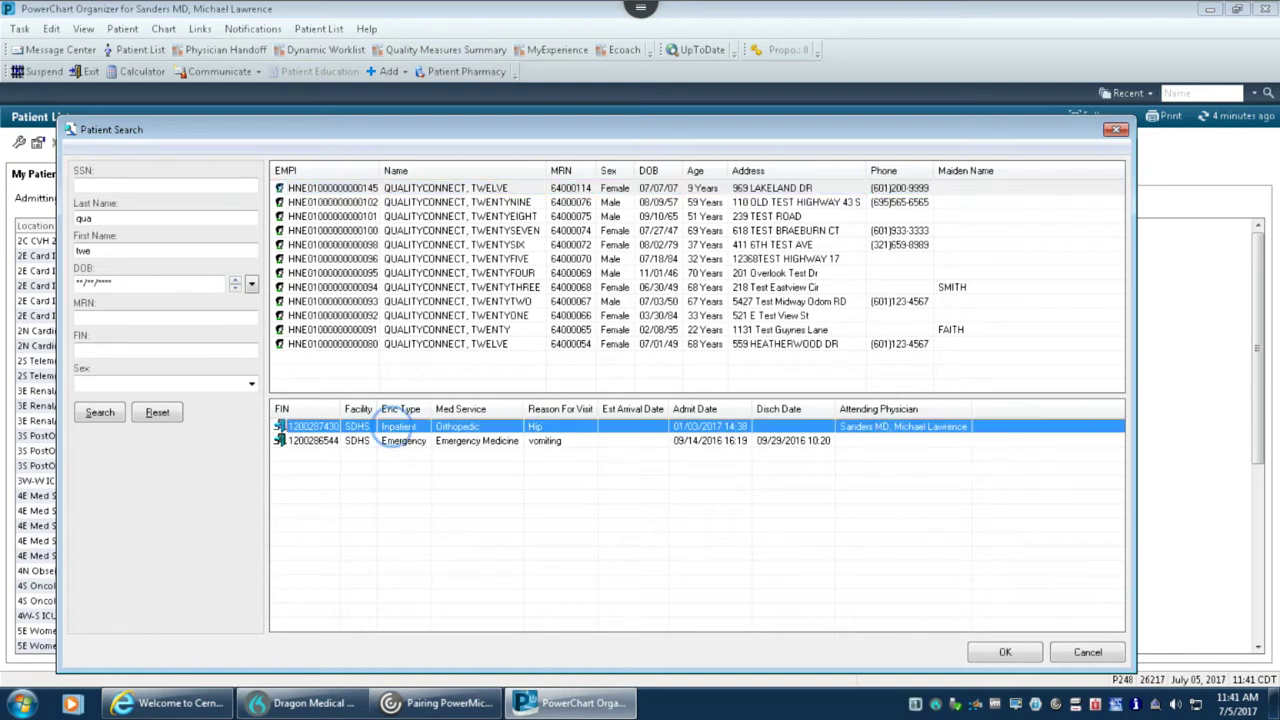
pyautogui.press('Return')
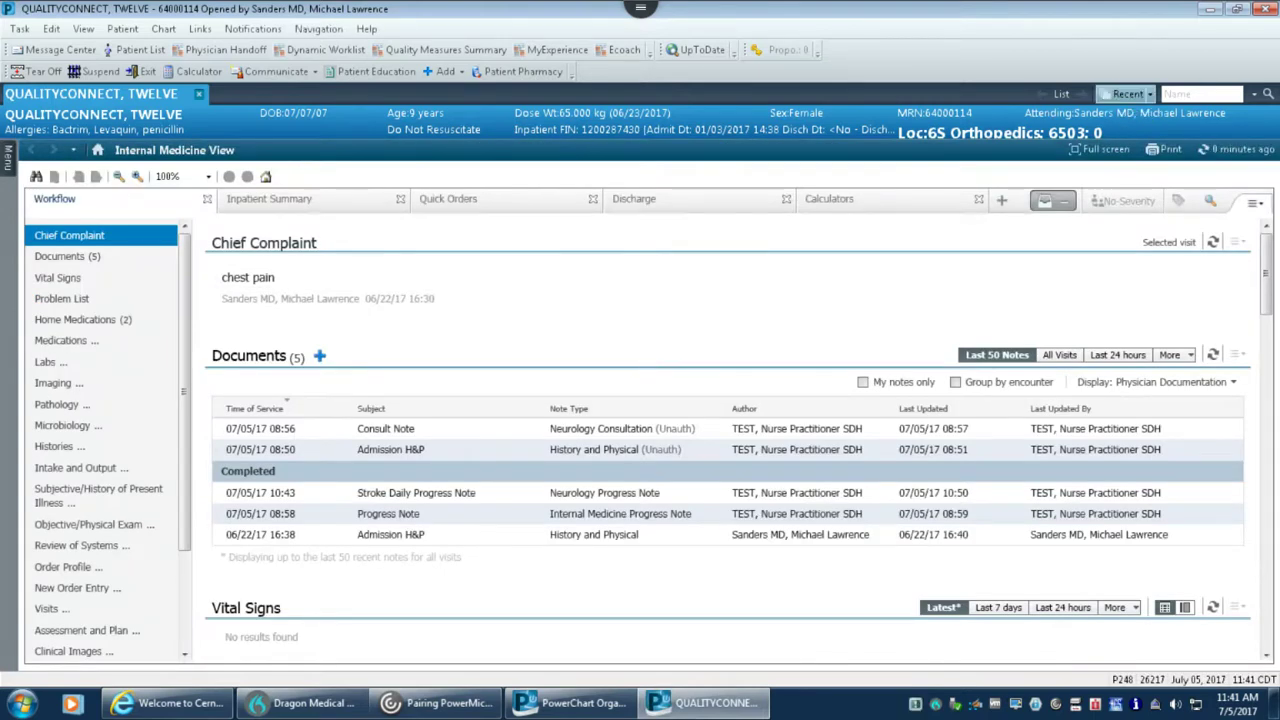
# Browse the Recent patients drop-down, then go back to the My Patients 1 list.
pyautogui.click(1166, 93)
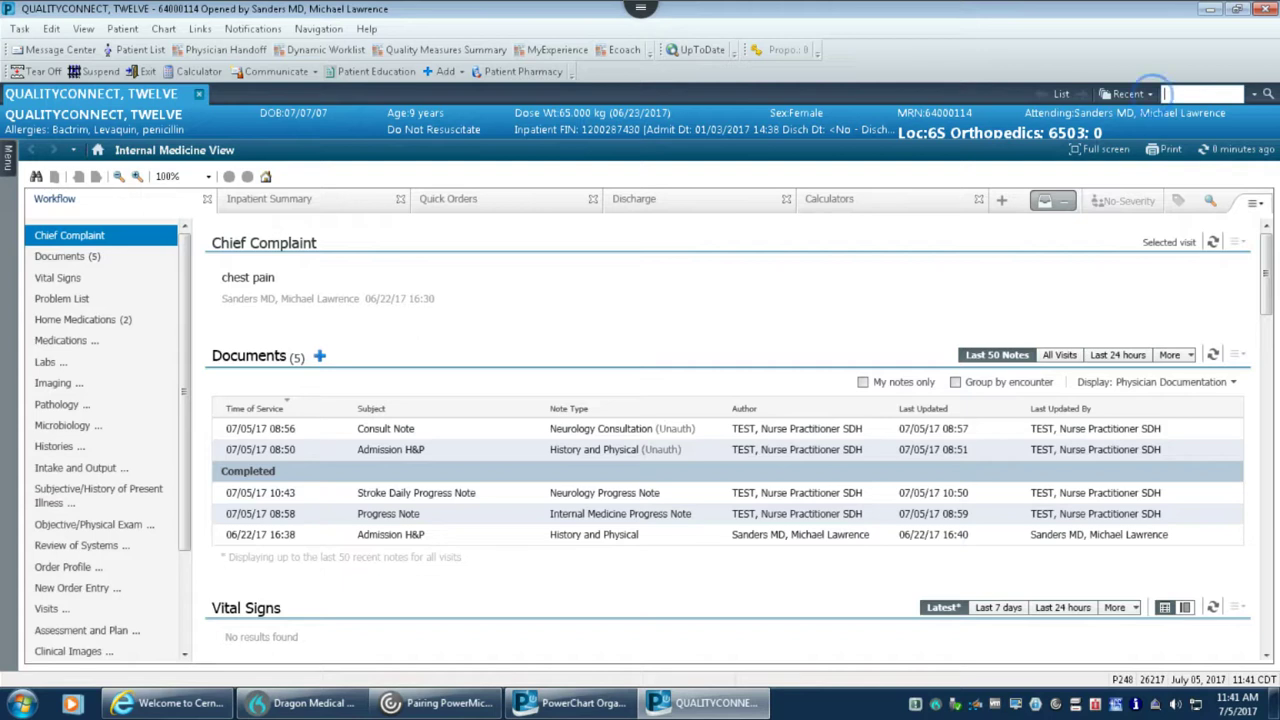
pyautogui.click(1128, 93)
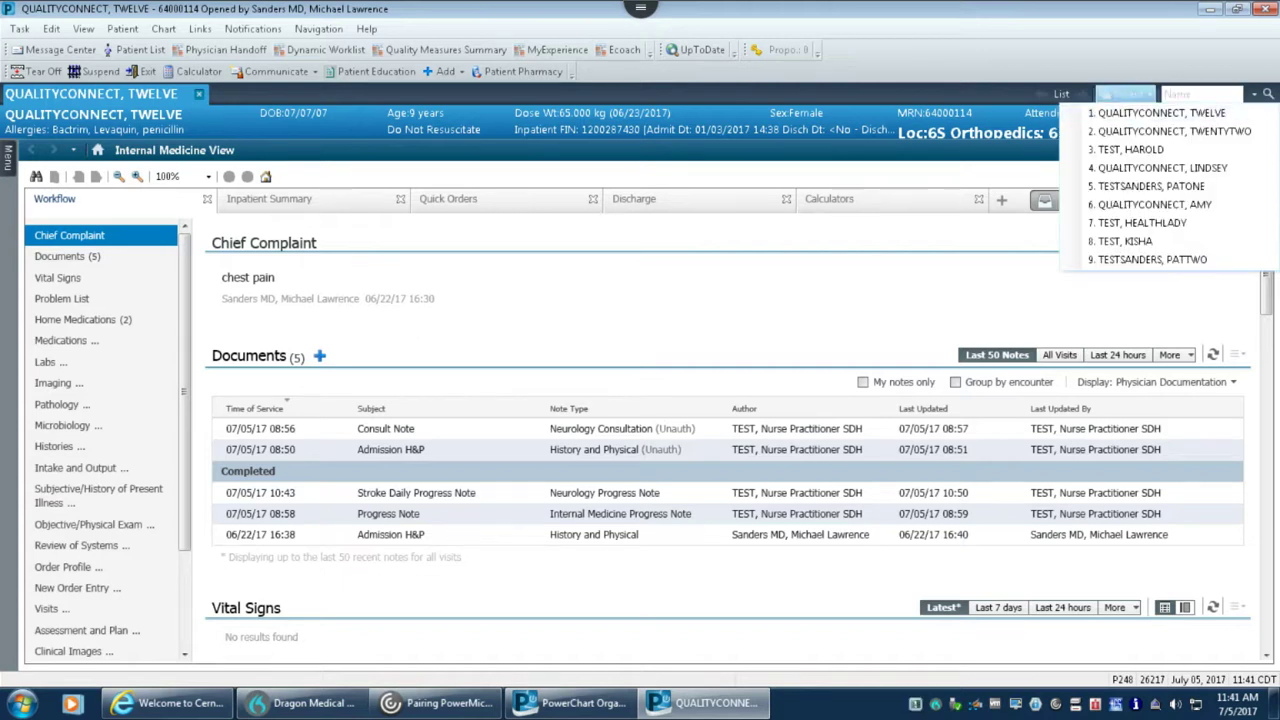
pyautogui.press('Down')
pyautogui.press('Up')
pyautogui.press('Up')
pyautogui.press('Escape')
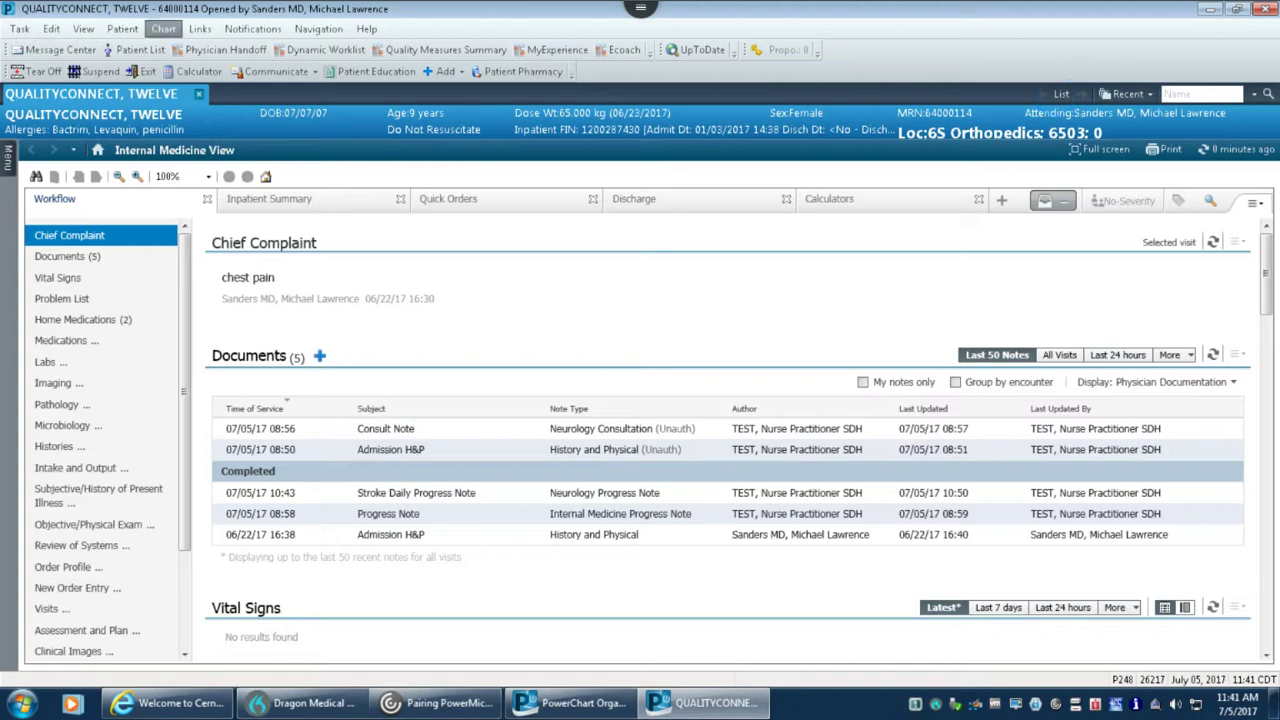
pyautogui.click(138, 49)
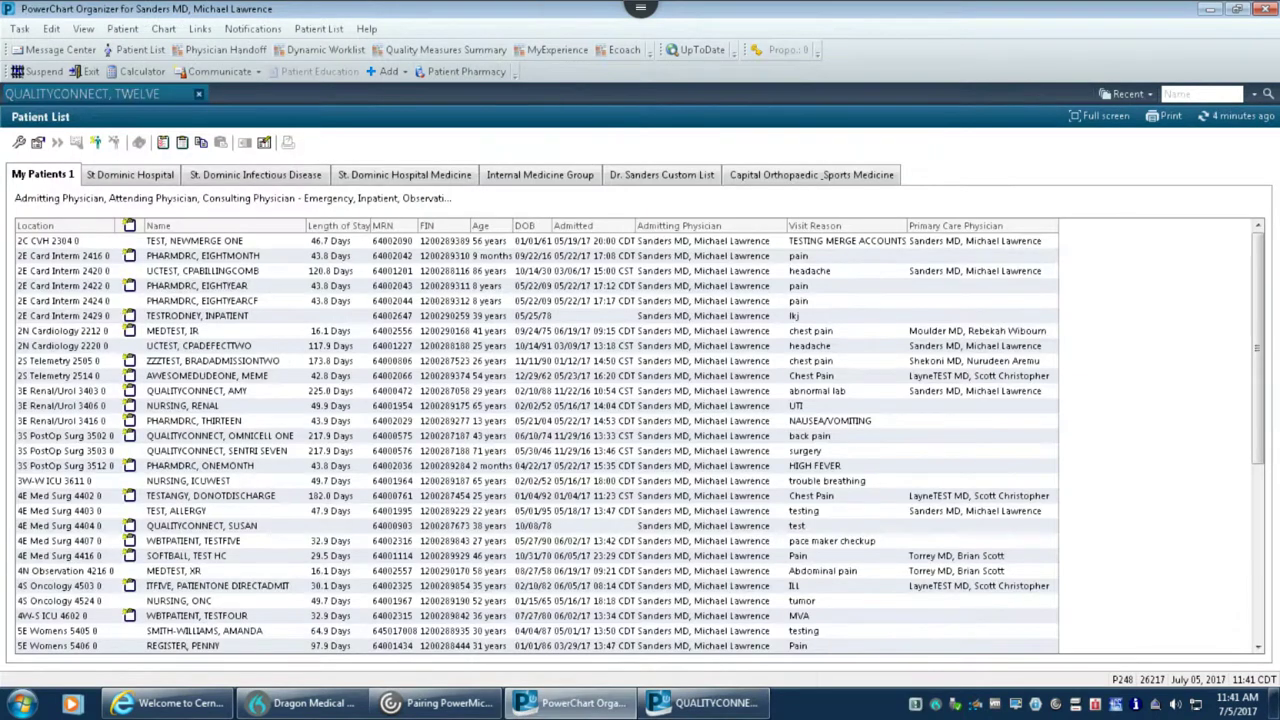
# On Dr. Sanders Custom List, open the chart of the patient in 2E Card Interm 2429.
pyautogui.click(661, 174)
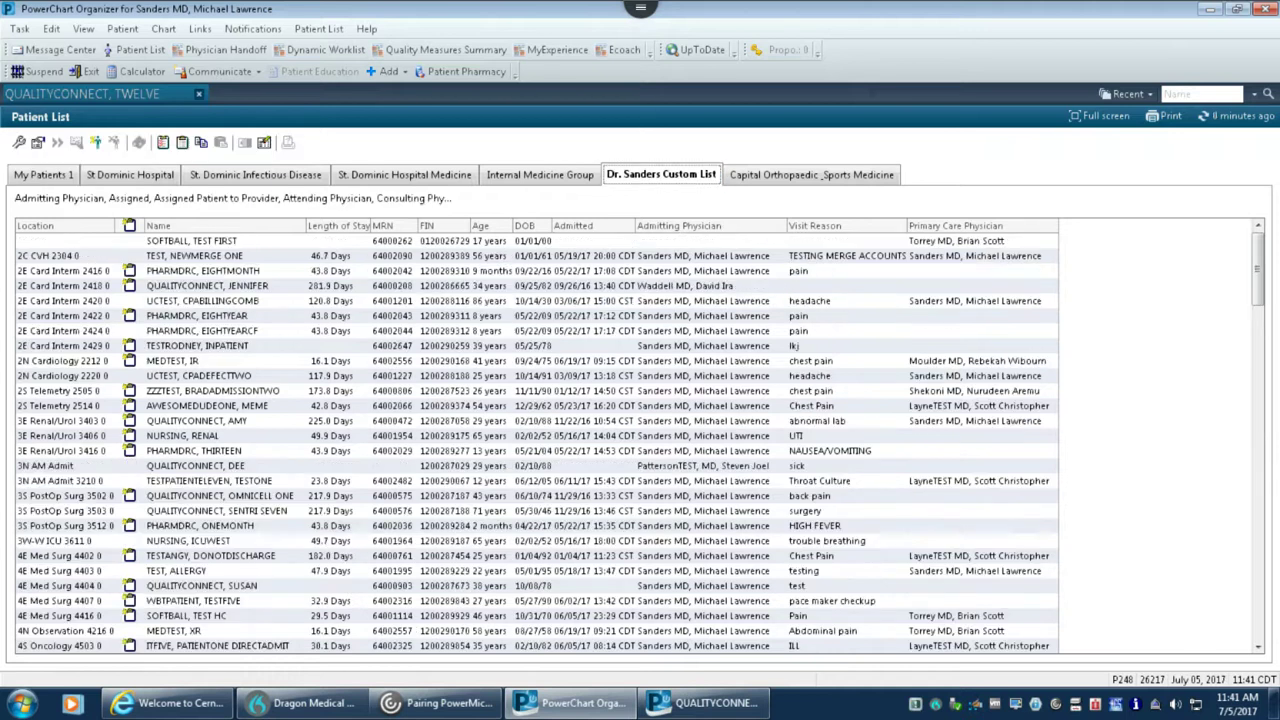
pyautogui.doubleClick(197, 345)
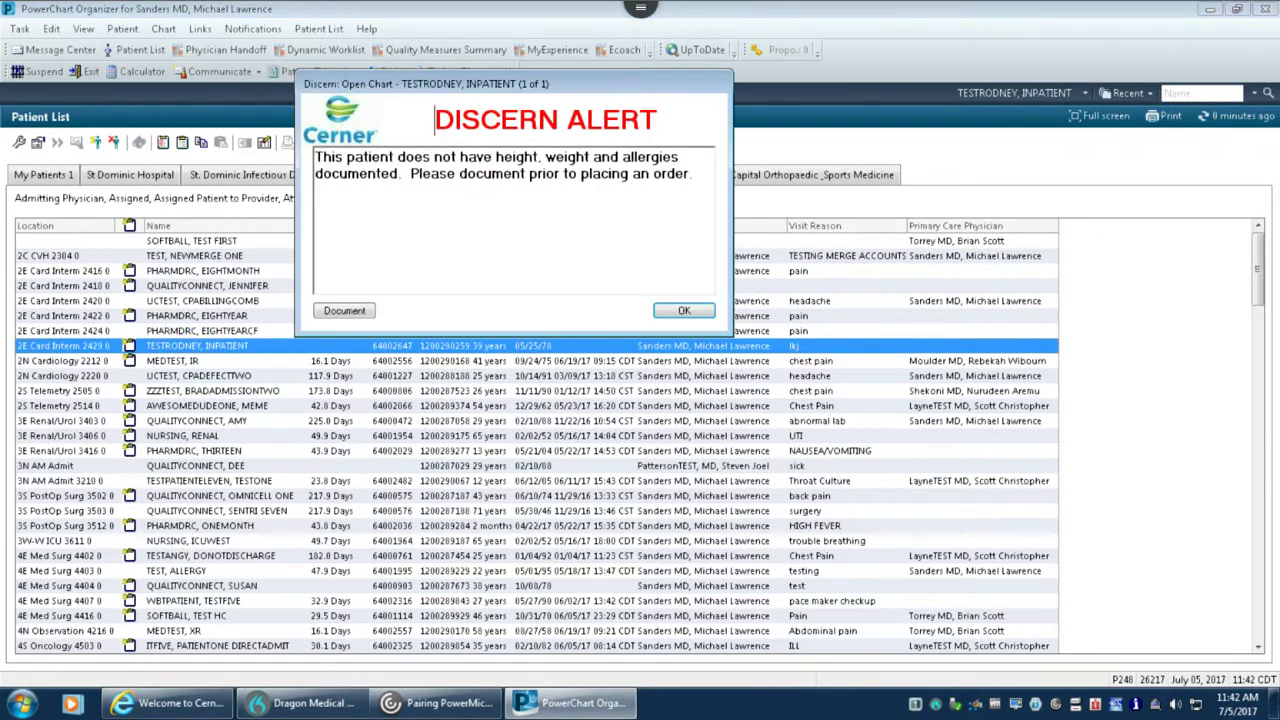
pyautogui.click(684, 310)
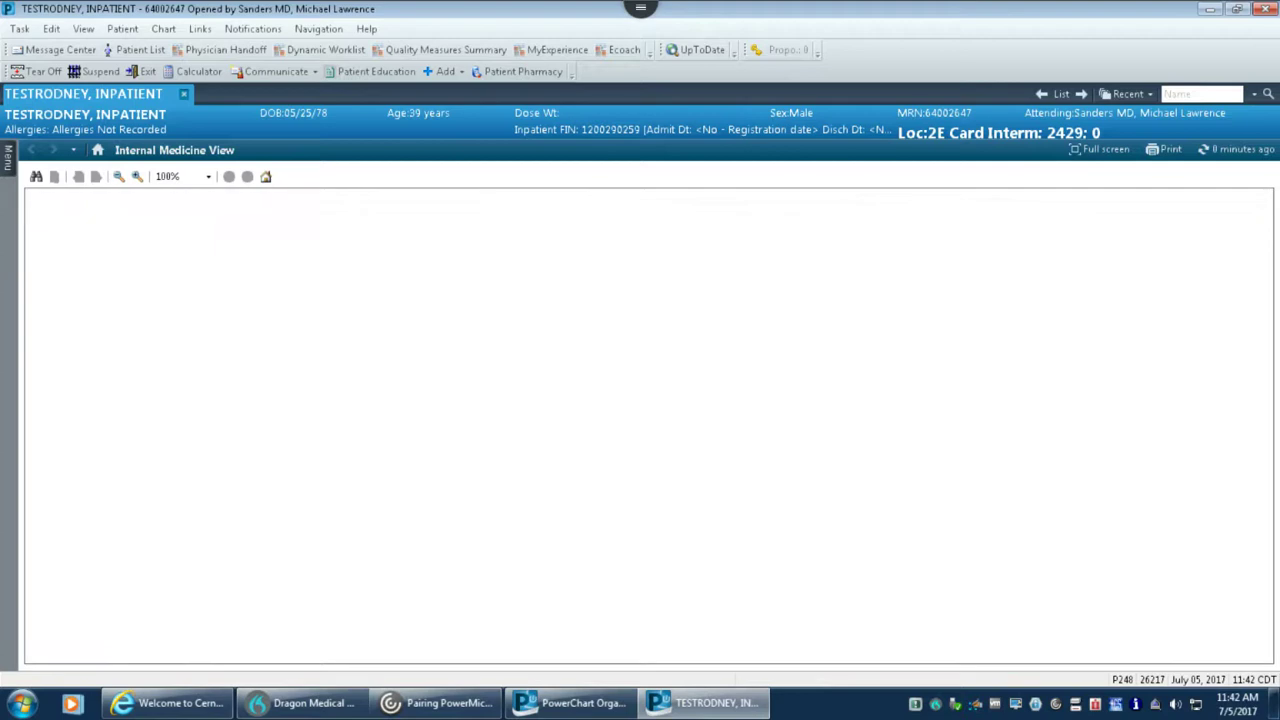
# Step through the next two patients' charts, then return to the Patient List.
pyautogui.hotkey('alt', 'Tab')
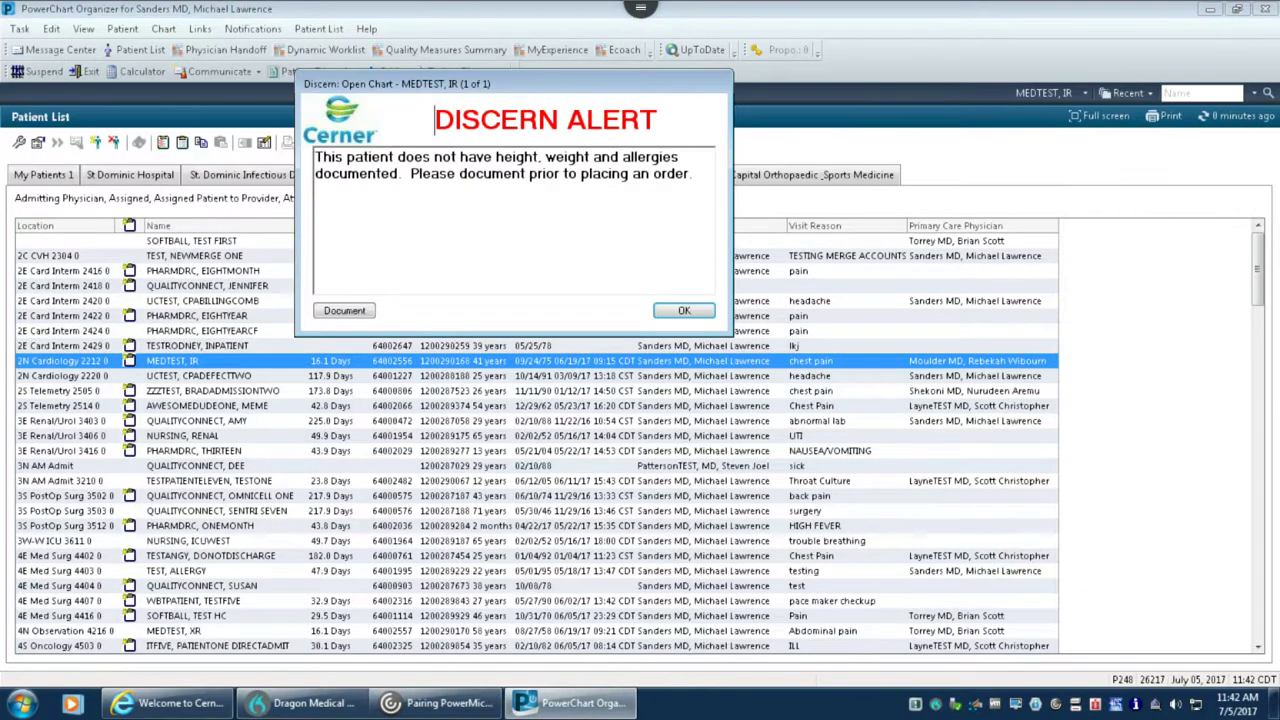
pyautogui.press('Return')
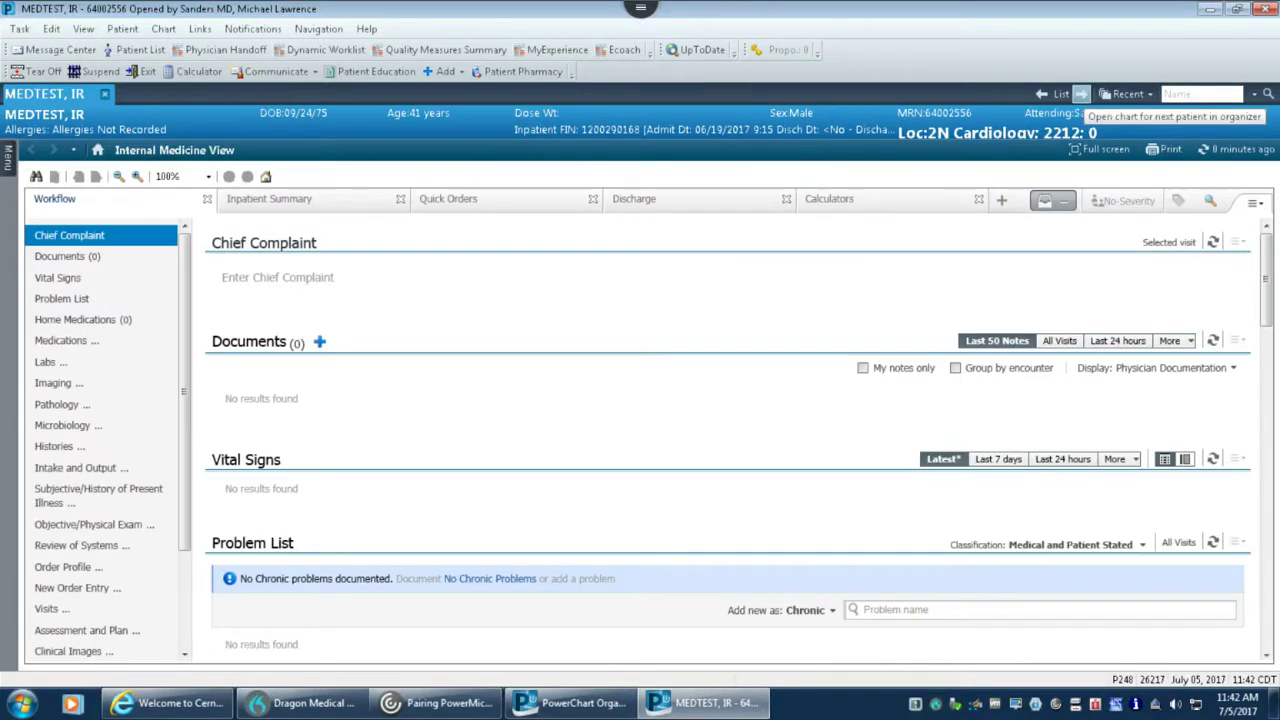
pyautogui.click(1081, 93)
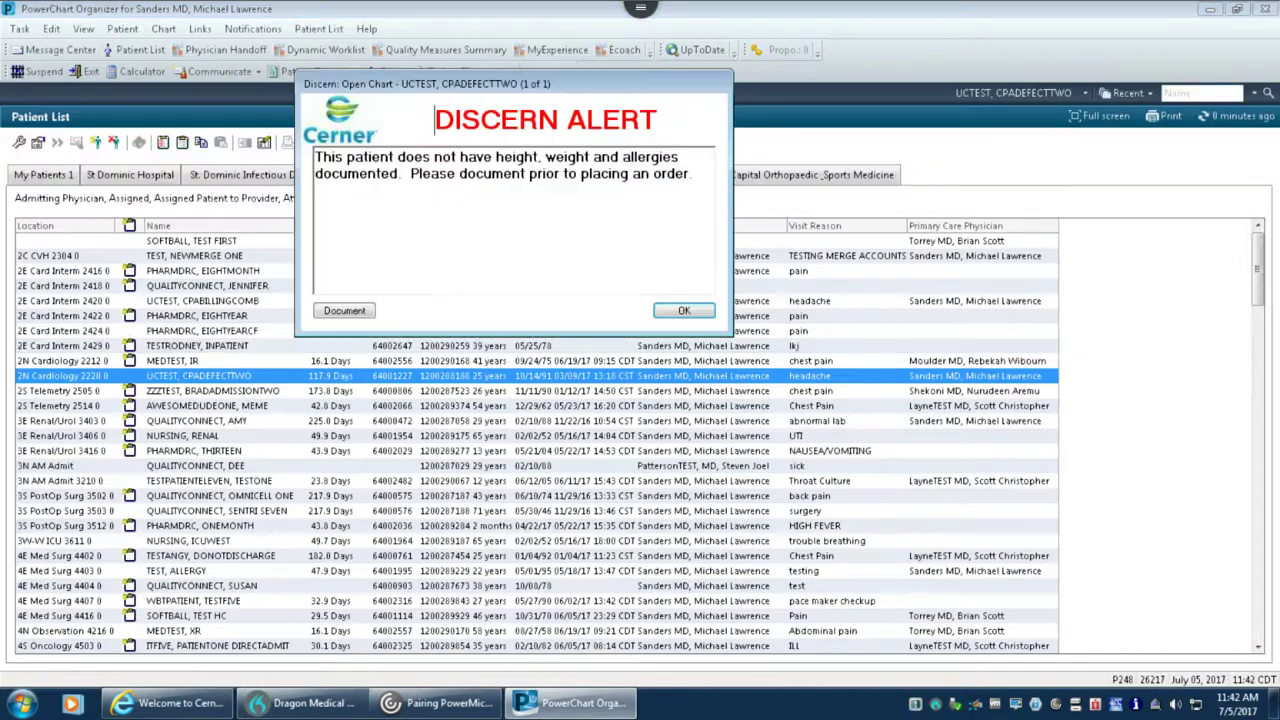
pyautogui.press('Return')
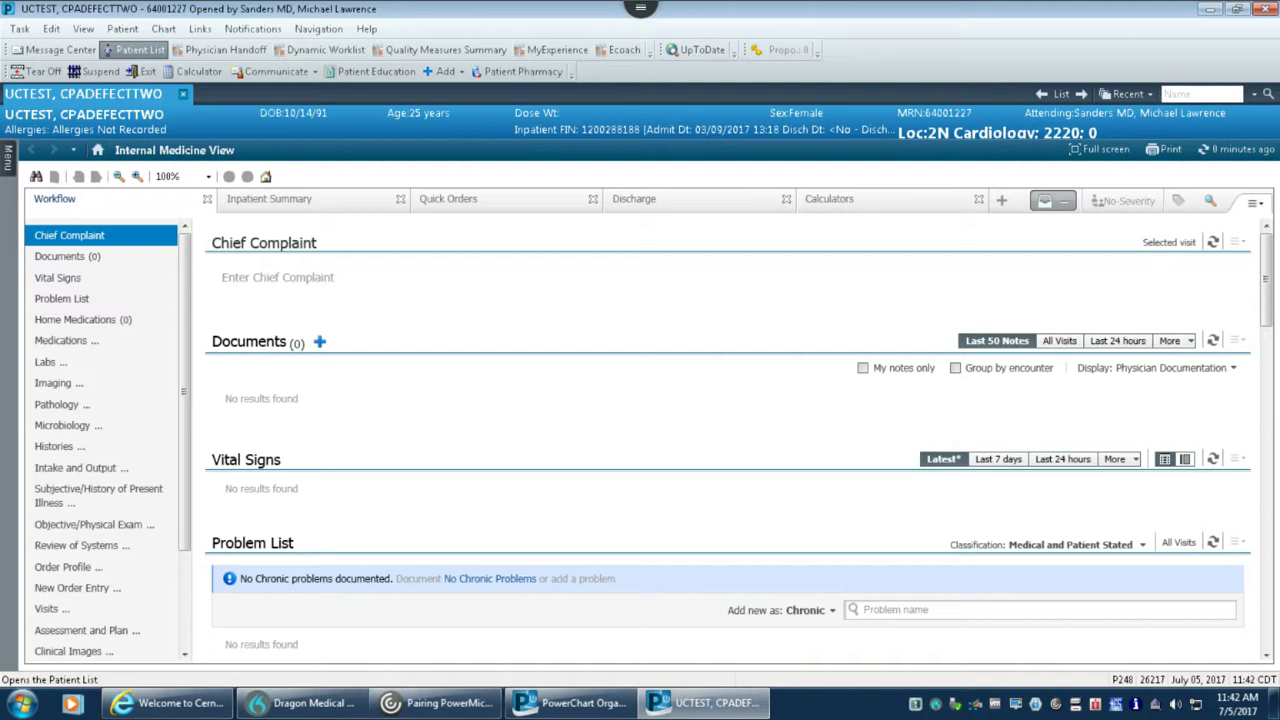
pyautogui.click(135, 50)
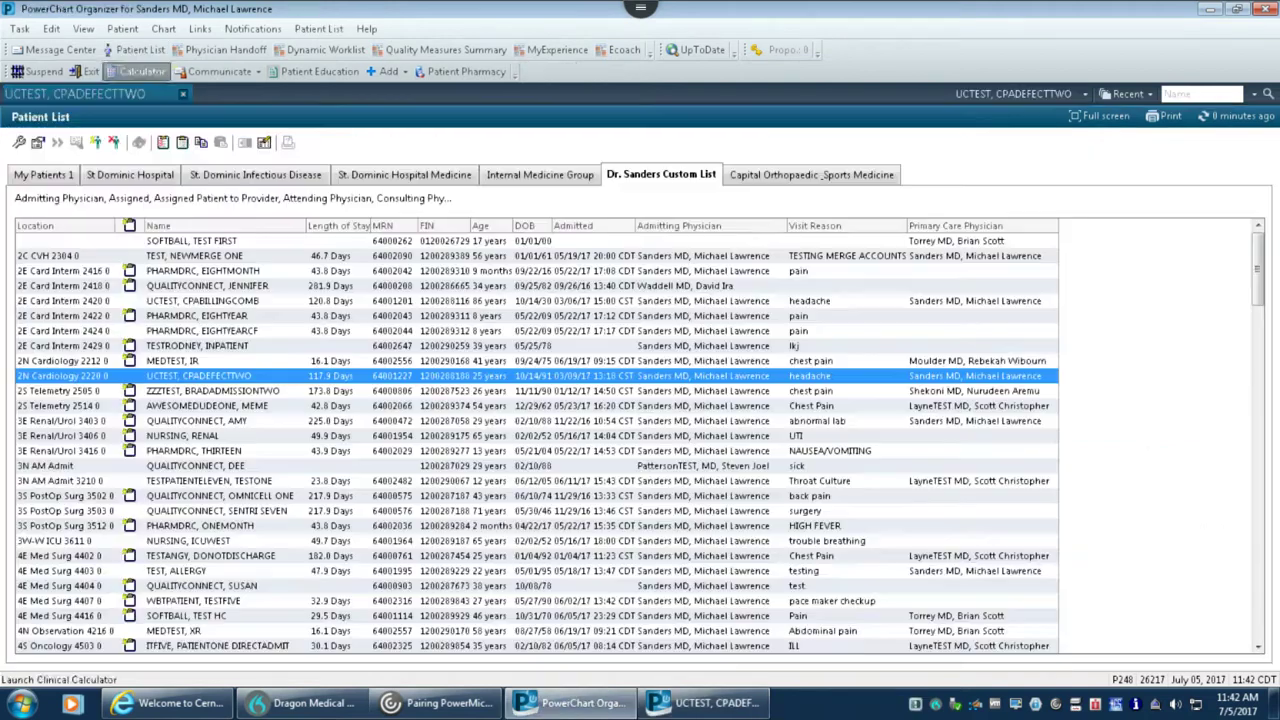